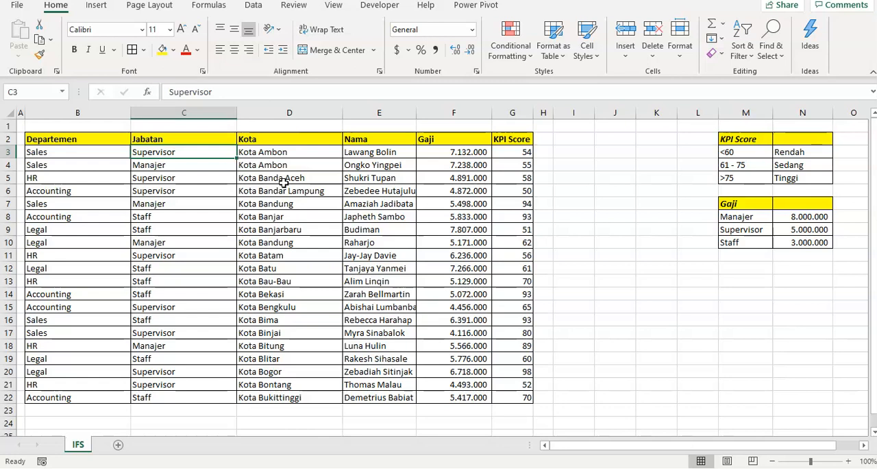
{"action": "key", "text": "Up"}
{"action": "key", "text": "Left"}
{"action": "key", "text": "Right"}
{"action": "key", "text": "Right"}
{"action": "key", "text": "Right"}
{"action": "key", "text": "Right"}
{"action": "key", "text": "Right"}
{"action": "key", "text": "Right"}
{"action": "key", "text": "Right"}
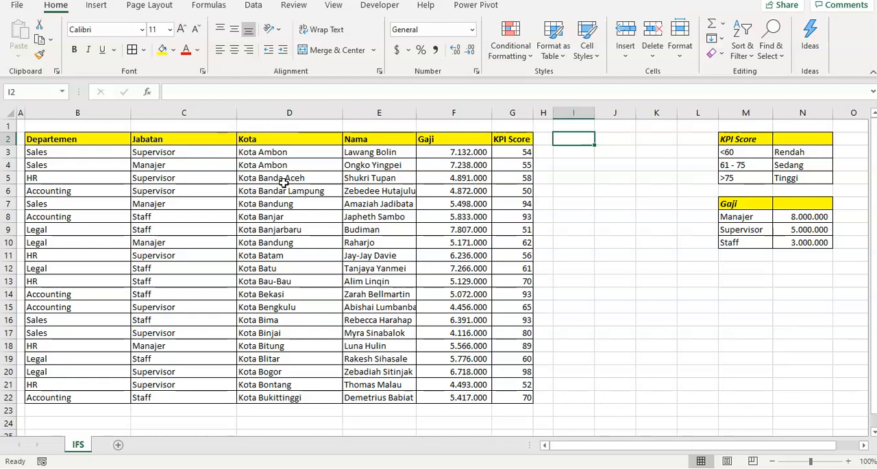
{"action": "type", "text": "=ifs"}
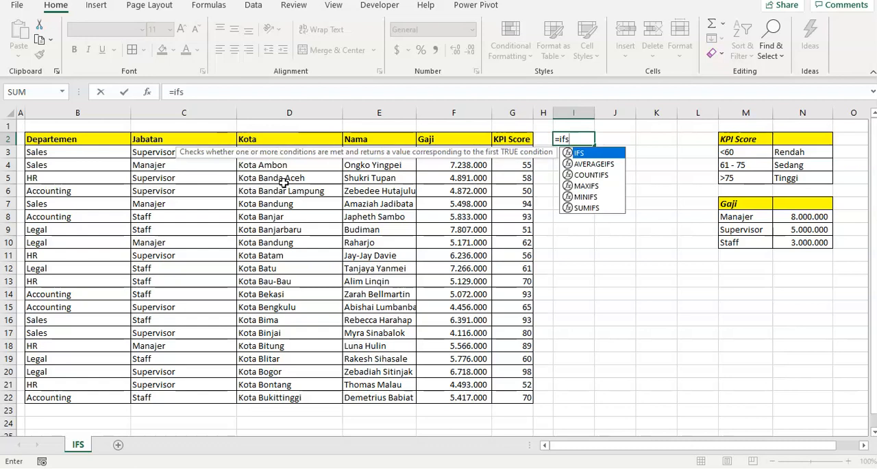
{"action": "key", "text": "Escape"}
{"action": "key", "text": "Escape"}
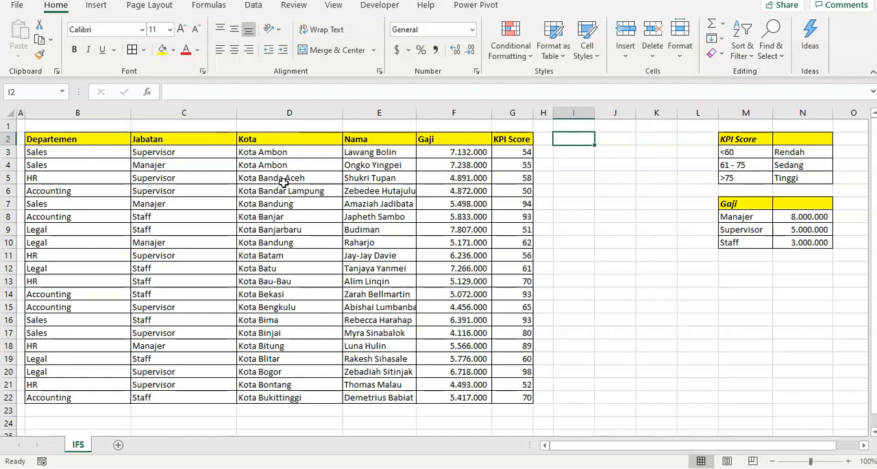
{"action": "type", "text": "=if"}
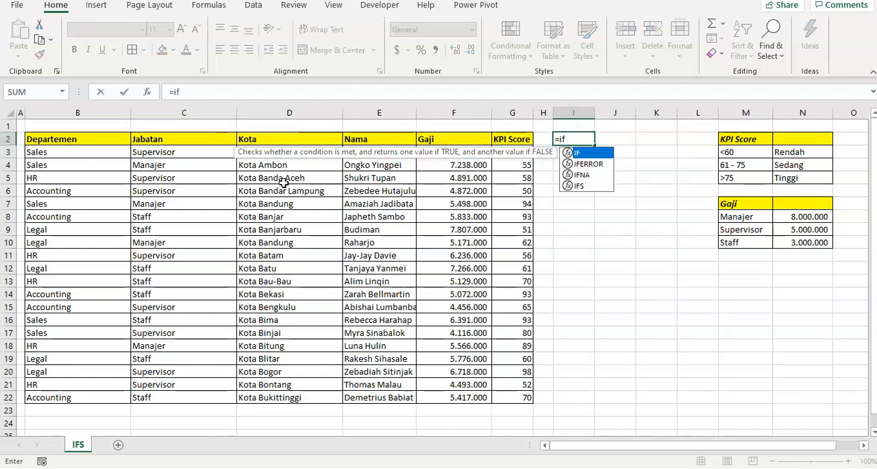
{"action": "key", "text": "Escape"}
{"action": "key", "text": "Escape"}
{"action": "key", "text": "Down"}
{"action": "type", "text": "=ifs"}
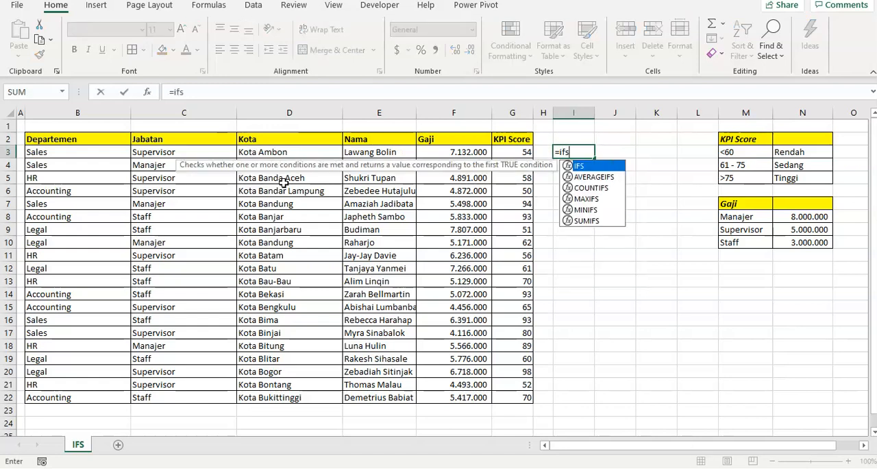
{"action": "type", "text": "("}
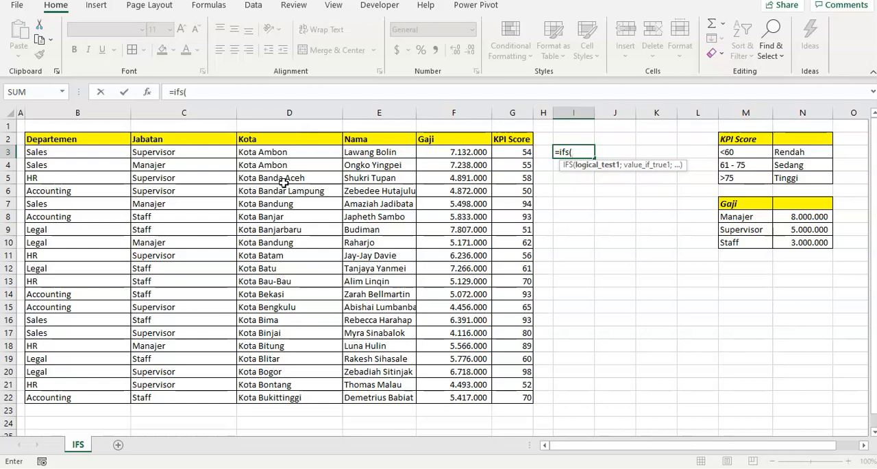
{"action": "key", "text": "Escape"}
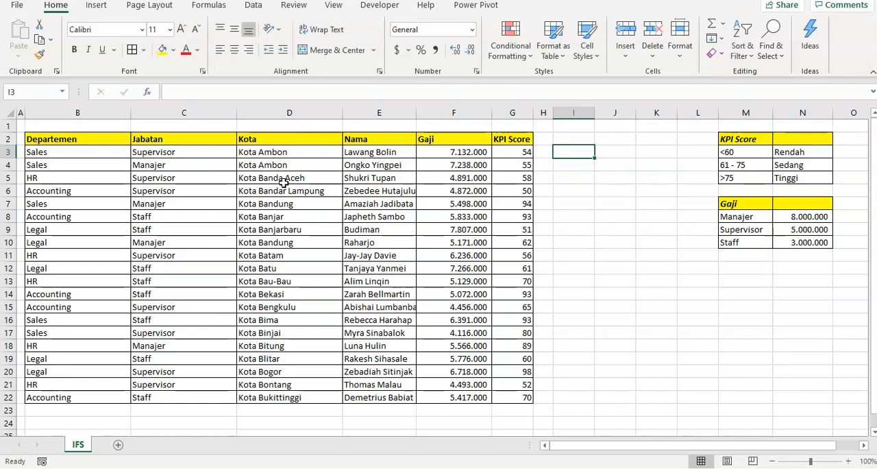
- Examine the extent of the employee data table from its first to its last row and column
{"action": "key", "text": "Left"}
{"action": "key", "text": "Left"}
{"action": "key", "text": "Left"}
{"action": "key", "text": "Left"}
{"action": "key", "text": "Left"}
{"action": "key", "text": "Left"}
{"action": "key", "text": "Left"}
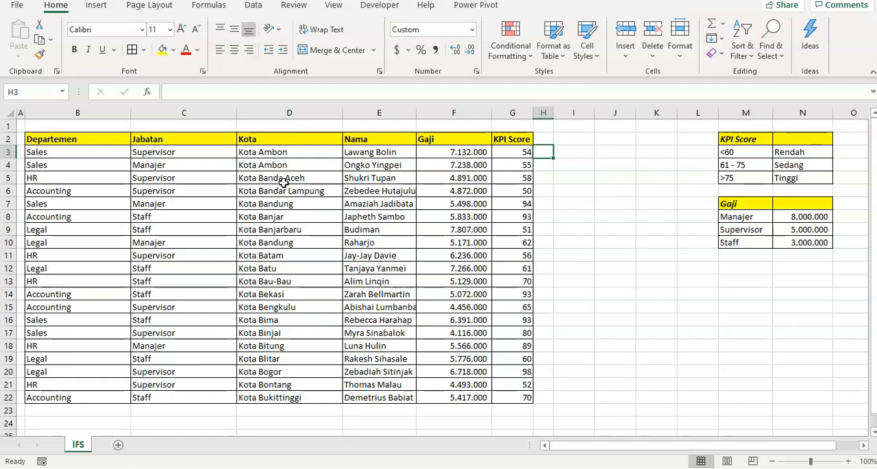
{"action": "key", "text": "ctrl+Down"}
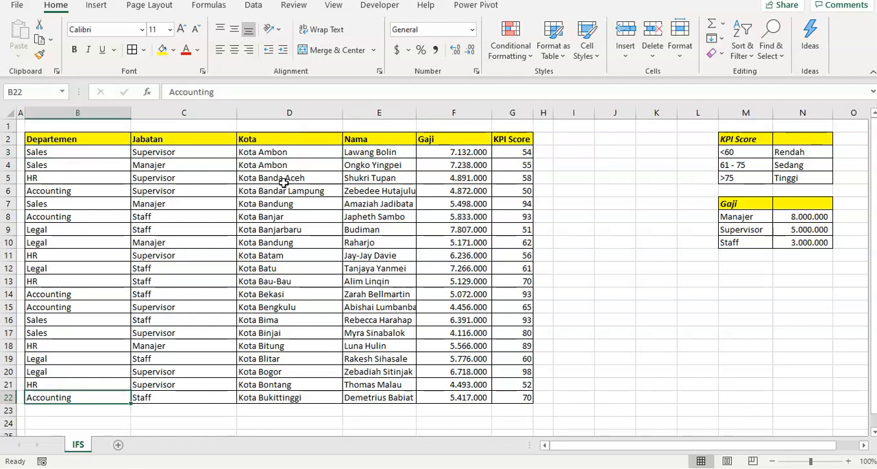
{"action": "key", "text": "ctrl+Right"}
{"action": "key", "text": "ctrl+Up"}
{"action": "key", "text": "Down"}
{"action": "key", "text": "Right"}
{"action": "key", "text": "Right"}
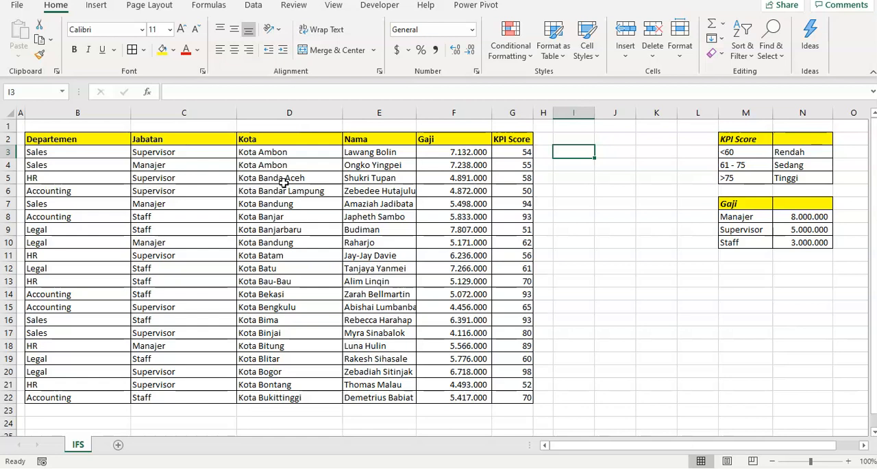
{"action": "type", "text": "="}
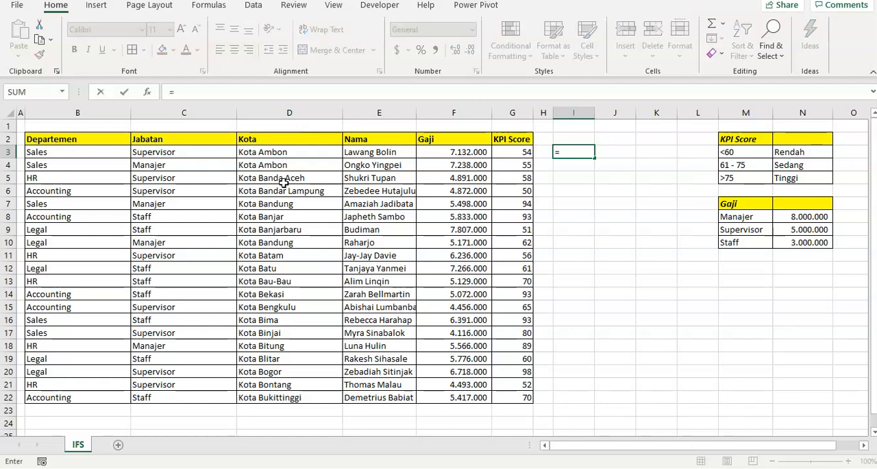
{"action": "type", "text": "if("}
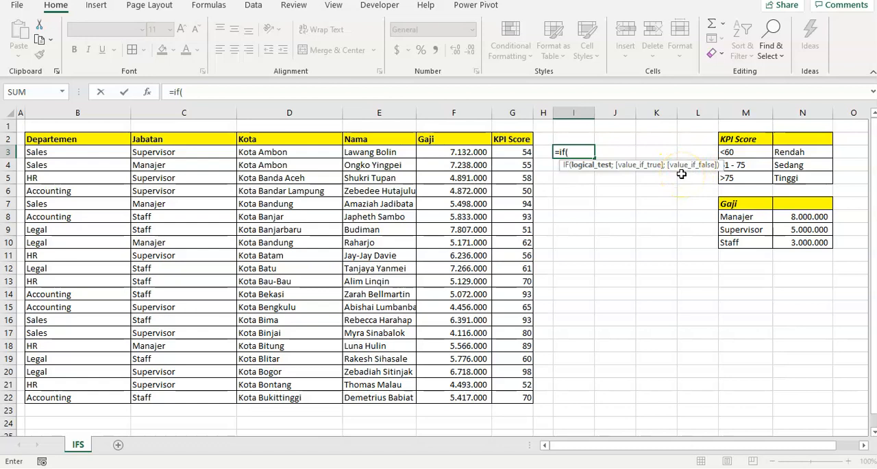
{"action": "key", "text": "BackSpace"}
{"action": "type", "text": "s("}
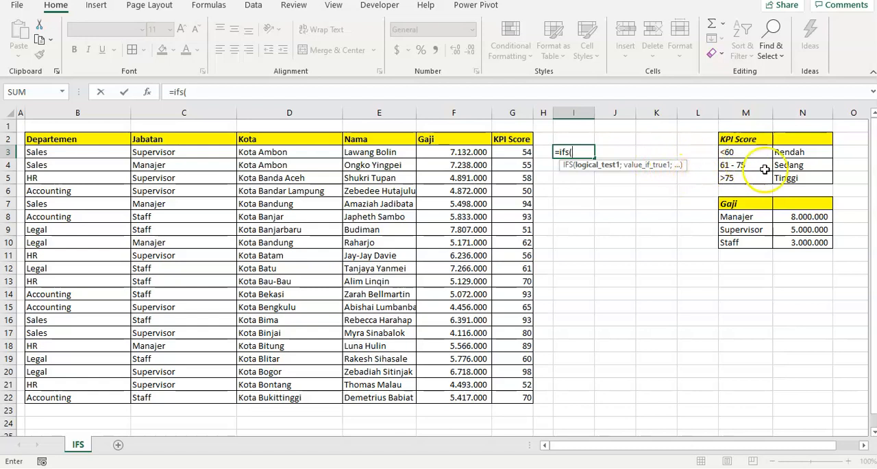
{"action": "key", "text": "BackSpace"}
{"action": "key", "text": "BackSpace"}
{"action": "key", "text": "BackSpace"}
{"action": "key", "text": "Escape"}
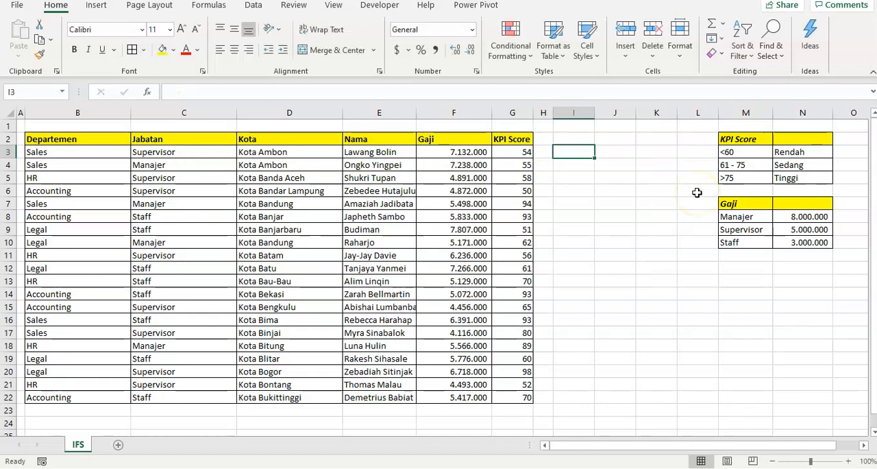
{"action": "type", "text": "="}
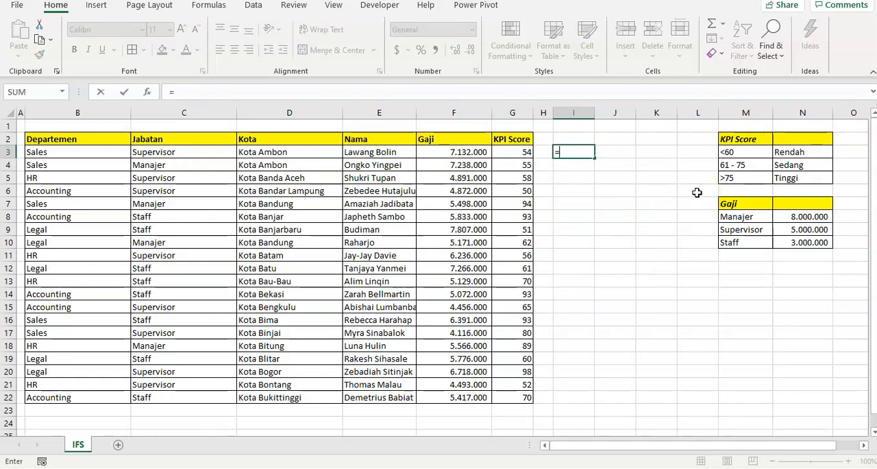
{"action": "key", "text": "Escape"}
- Examine the KPI Score column and the reference table that assigns each score range a class
{"action": "key", "text": "Left"}
{"action": "key", "text": "Left"}
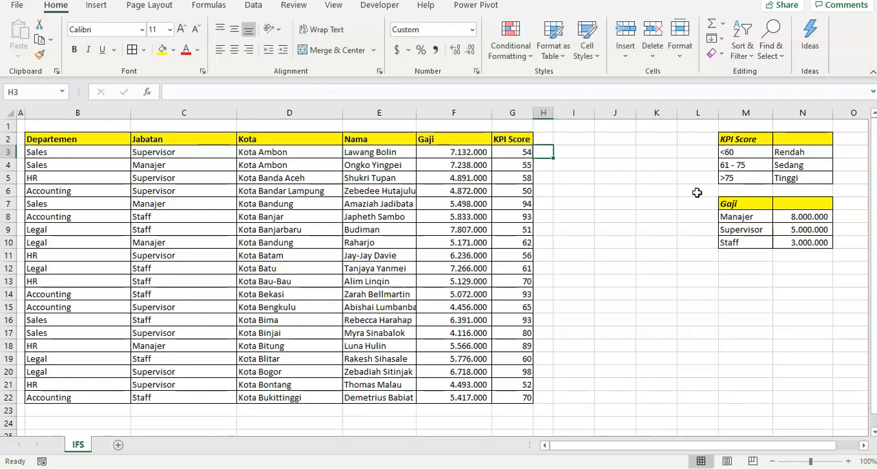
{"action": "key", "text": "Right"}
{"action": "key", "text": "Right"}
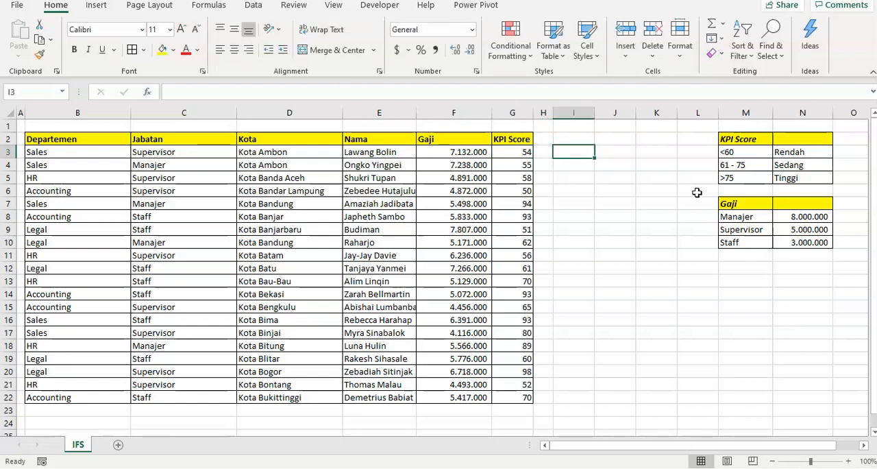
{"action": "key", "text": "Up"}
{"action": "key", "text": "Left"}
{"action": "key", "text": "Left"}
{"action": "key", "text": "Down"}
{"action": "key", "text": "Down"}
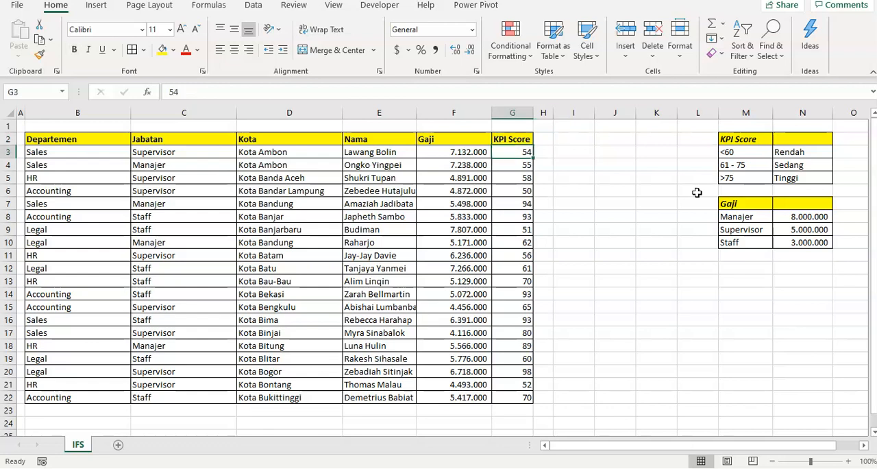
{"action": "key", "text": "Up"}
{"action": "key", "text": "Up"}
{"action": "key", "text": "Right"}
{"action": "key", "text": "Right"}
{"action": "key", "text": "Down"}
{"action": "key", "text": "Left"}
{"action": "key", "text": "Left"}
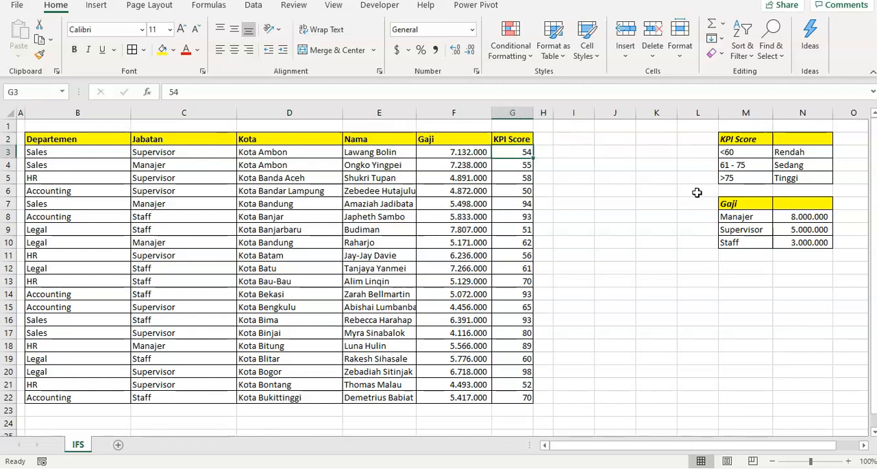
{"action": "key", "text": "ctrl+Right"}
{"action": "key", "text": "Right"}
{"action": "key", "text": "Down"}
{"action": "key", "text": "Down"}
{"action": "key", "text": "Up"}
{"action": "key", "text": "Up"}
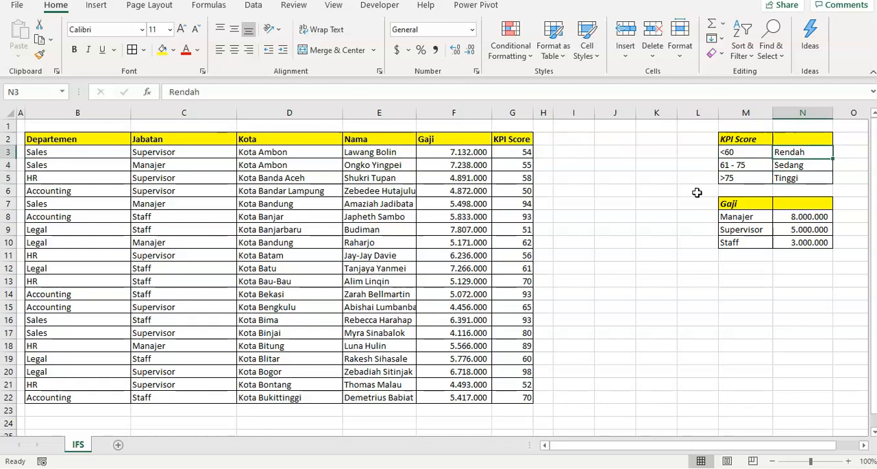
{"action": "key", "text": "Left"}
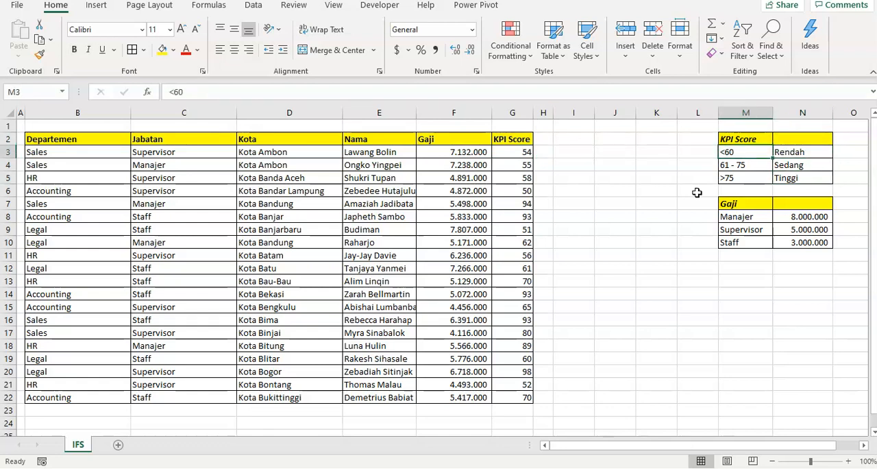
{"action": "key", "text": "Right"}
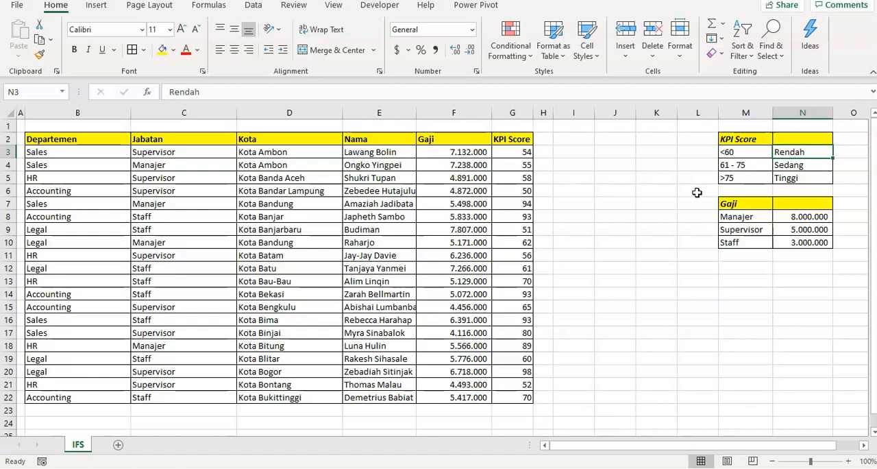
- Enter the header Kelas in cell N2 of the KPI Score reference table
{"action": "key", "text": "Up"}
{"action": "type", "text": "Kelas"}
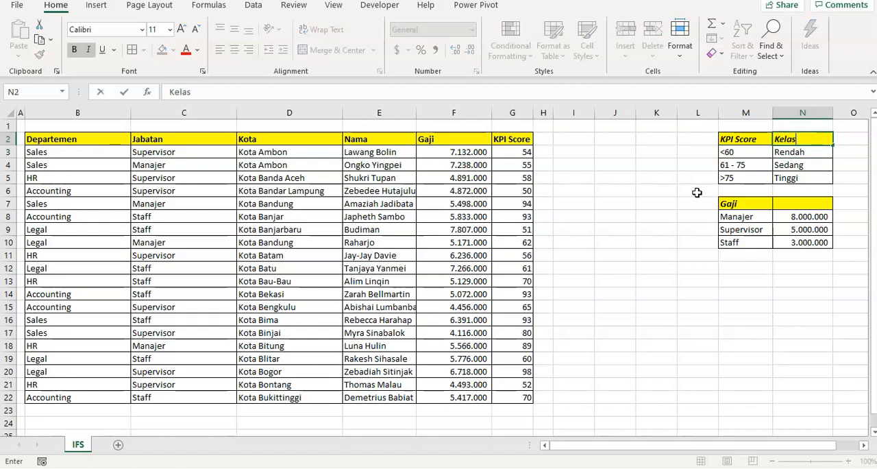
{"action": "key", "text": "Return"}
- Review the 61 - 75 and >75 score ranges with their classes in the KPI Score reference table
{"action": "key", "text": "Down"}
{"action": "key", "text": "Left"}
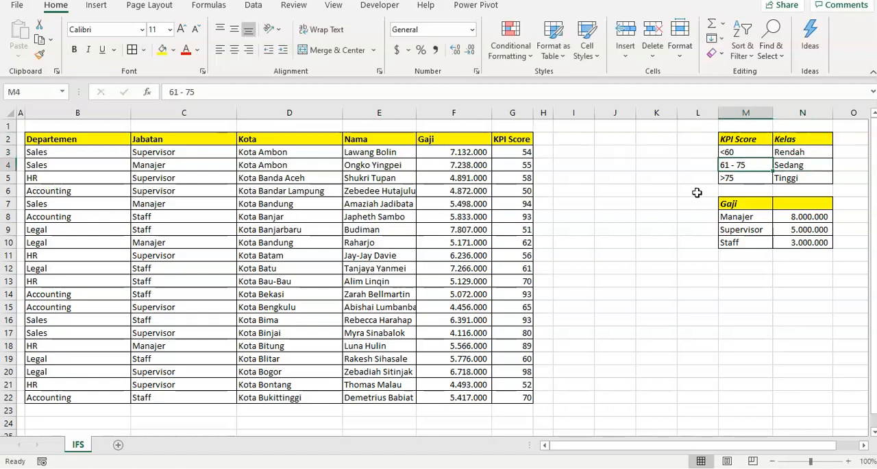
{"action": "key", "text": "Right"}
{"action": "key", "text": "Down"}
{"action": "key", "text": "Left"}
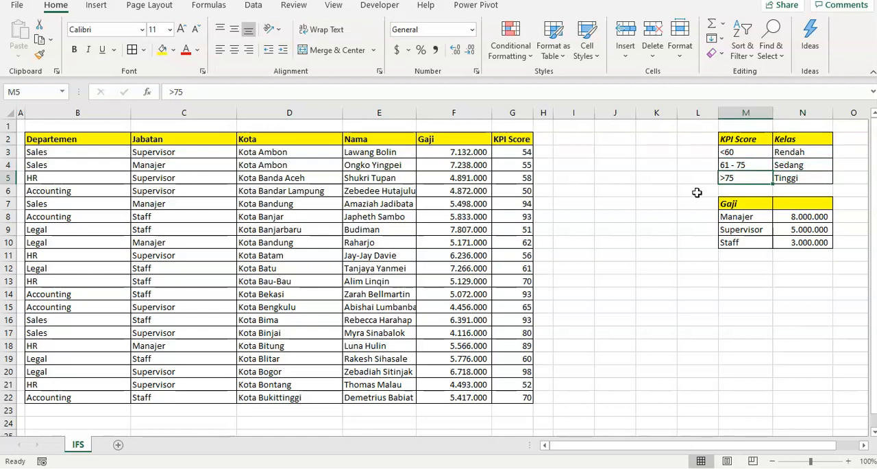
{"action": "key", "text": "Right"}
{"action": "key", "text": "Left"}
{"action": "key", "text": "Left"}
{"action": "key", "text": "Left"}
{"action": "key", "text": "Left"}
{"action": "key", "text": "Left"}
{"action": "key", "text": "Up"}
{"action": "key", "text": "Up"}
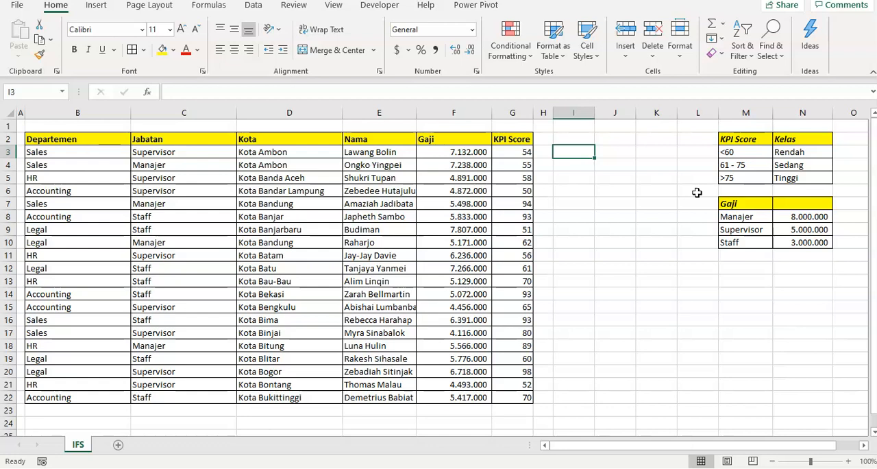
{"action": "type", "text": "=if"}
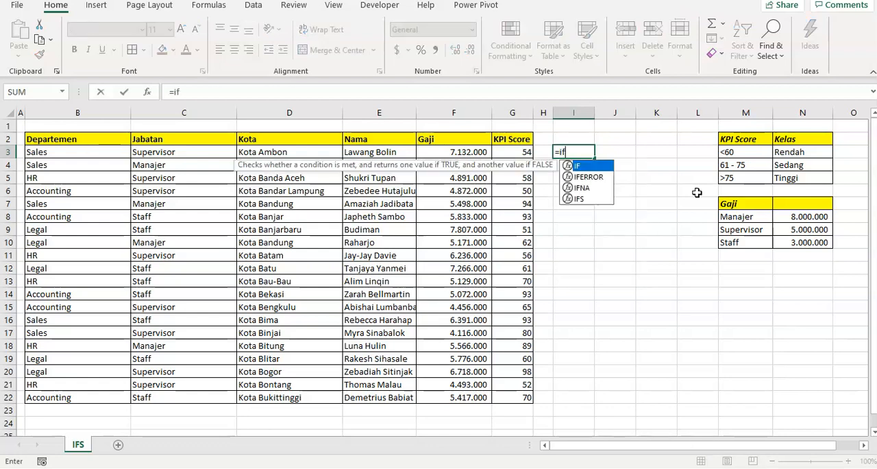
{"action": "type", "text": "("}
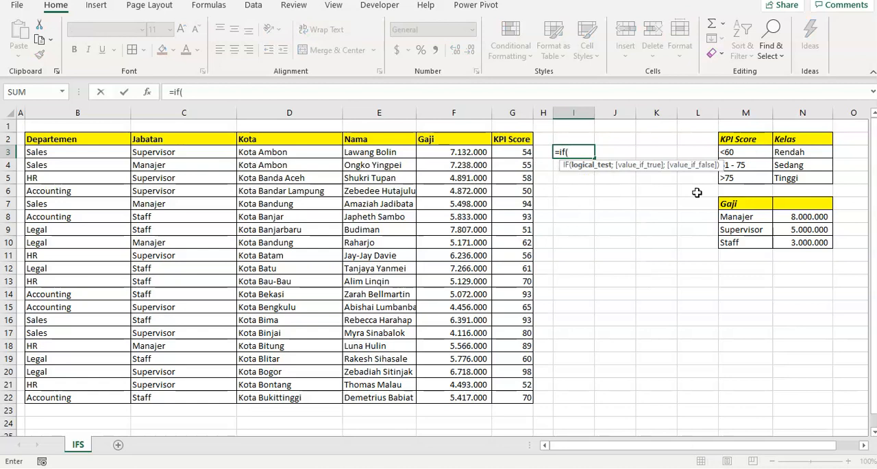
{"action": "key", "text": "Left"}
{"action": "key", "text": "Left"}
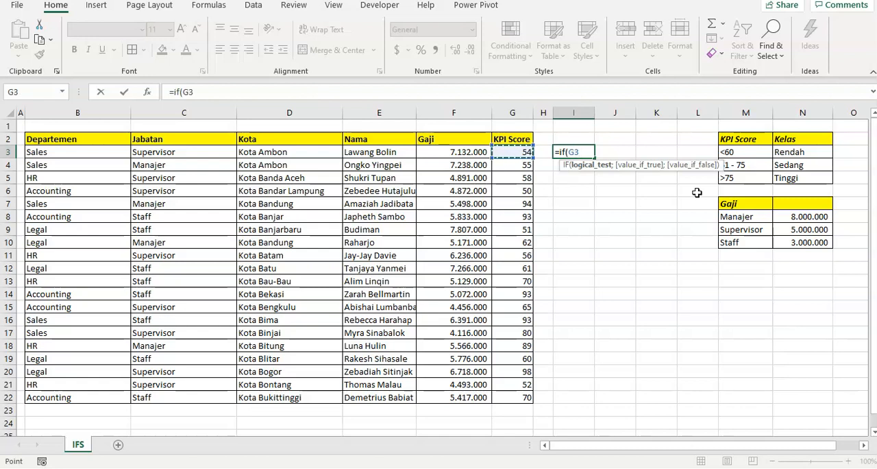
{"action": "key", "text": "Escape"}
- Enter the score thresholds 60 in cell L3 and 75 in cell L5 beside the KPI Score reference table
{"action": "key", "text": "Right"}
{"action": "key", "text": "Right"}
{"action": "key", "text": "Right"}
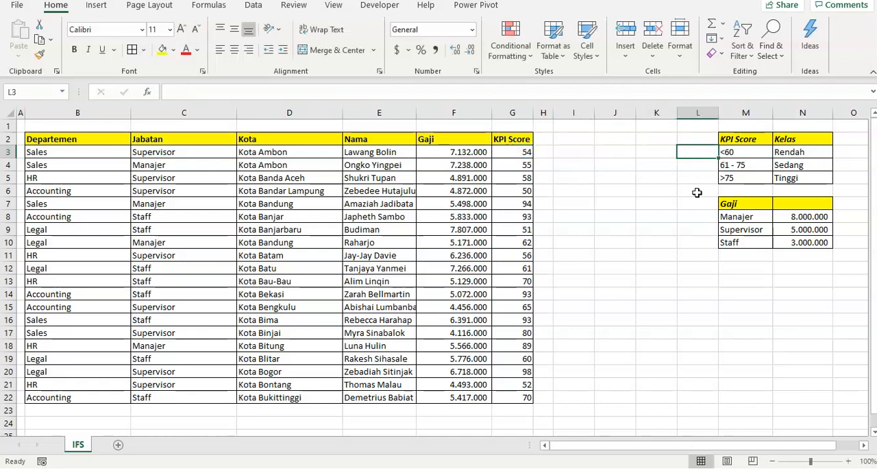
{"action": "type", "text": "60"}
{"action": "key", "text": "Return"}
{"action": "key", "text": "Return"}
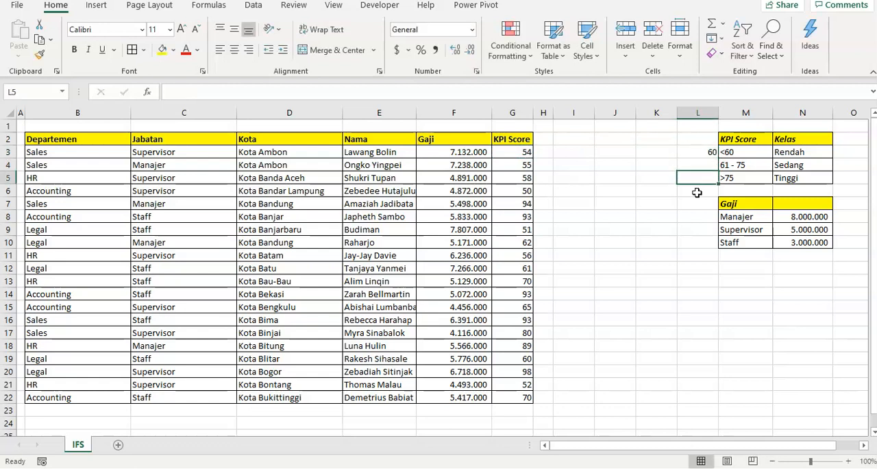
{"action": "type", "text": "75"}
{"action": "key", "text": "Return"}
- Begin an IF formula in cell I3 that tests whether the KPI score in G3 is less than L3
{"action": "key", "text": "Up"}
{"action": "key", "text": "Up"}
{"action": "key", "text": "Up"}
{"action": "key", "text": "Right"}
{"action": "key", "text": "Left"}
{"action": "key", "text": "Left"}
{"action": "key", "text": "Left"}
{"action": "key", "text": "Right"}
{"action": "key", "text": "Right"}
{"action": "key", "text": "Left"}
{"action": "key", "text": "Left"}
{"action": "key", "text": "Left"}
{"action": "type", "text": "="}
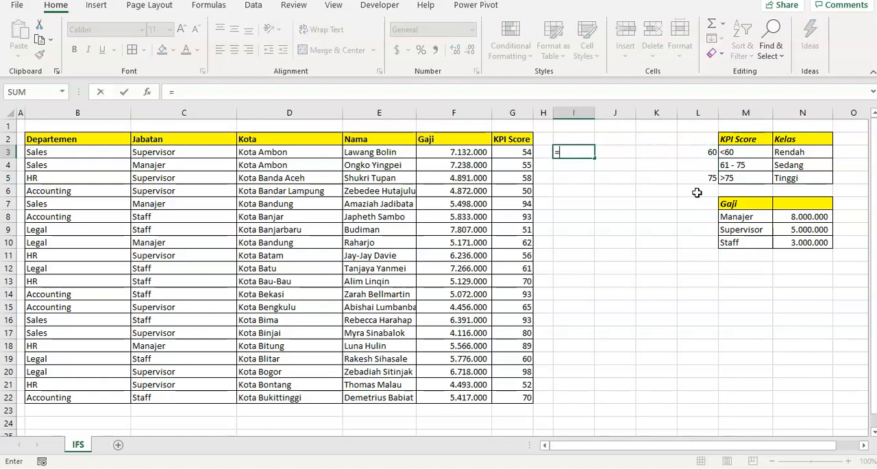
{"action": "type", "text": "if("}
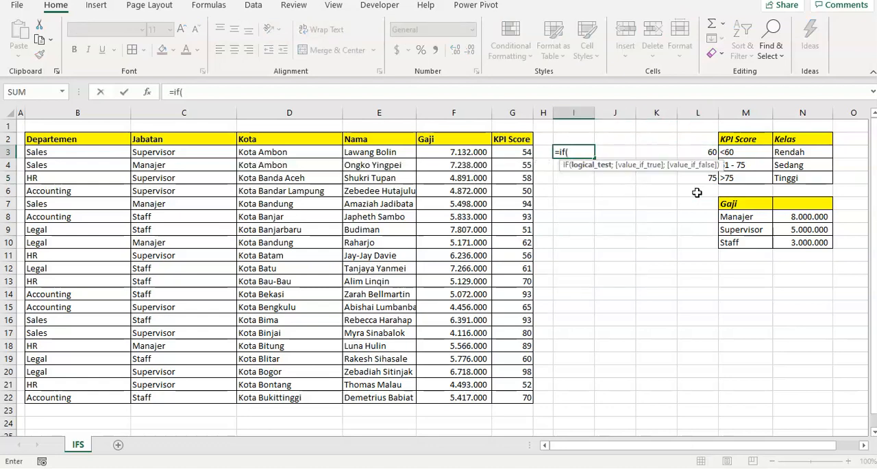
{"action": "key", "text": "Left"}
{"action": "key", "text": "Left"}
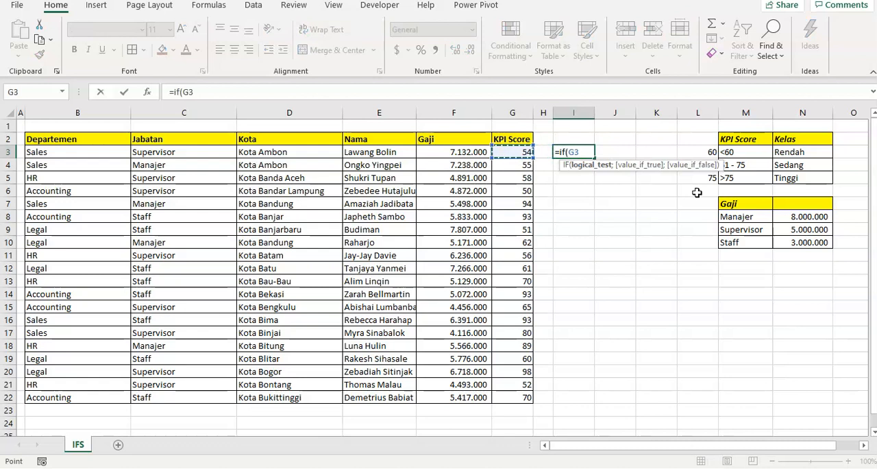
{"action": "type", "text": ">"}
{"action": "type", "text": "<"}
{"action": "key", "text": "Right"}
{"action": "key", "text": "Right"}
{"action": "key", "text": "Right"}
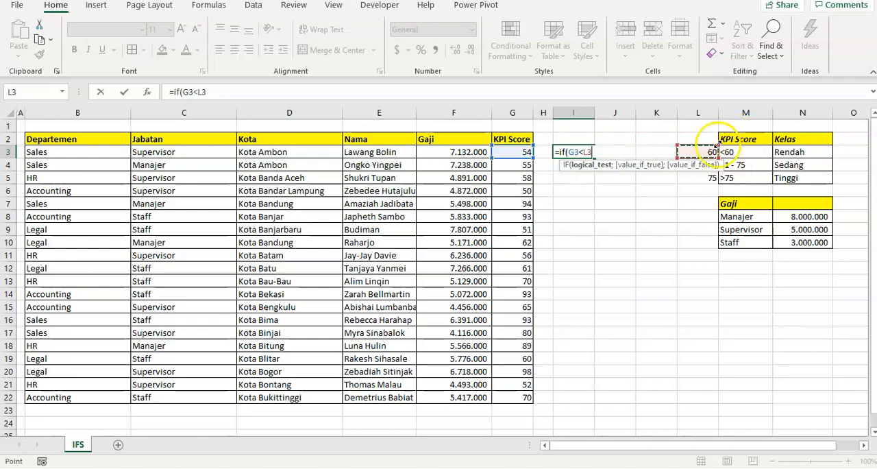
{"action": "type", "text": ";"}
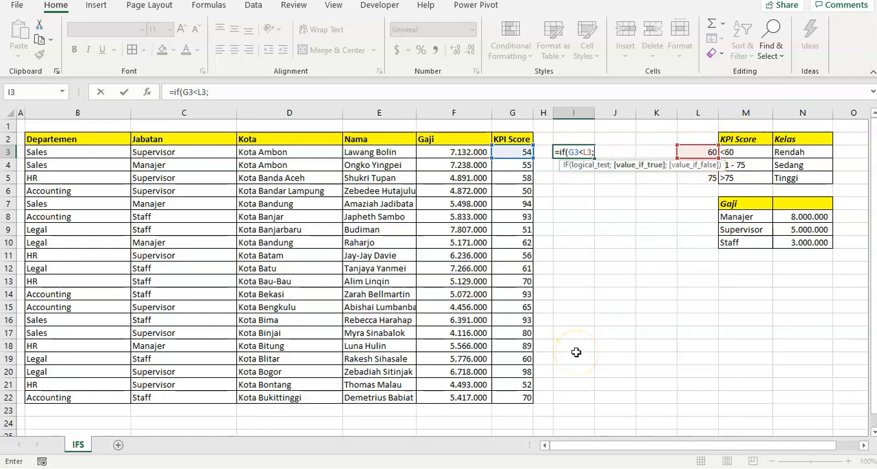
- Make the I3 formula return the Rendah class from N3 when its first test is true
{"action": "key", "text": "Right"}
{"action": "key", "text": "Right"}
{"action": "key", "text": "Right"}
{"action": "key", "text": "Right"}
{"action": "key", "text": "Right"}
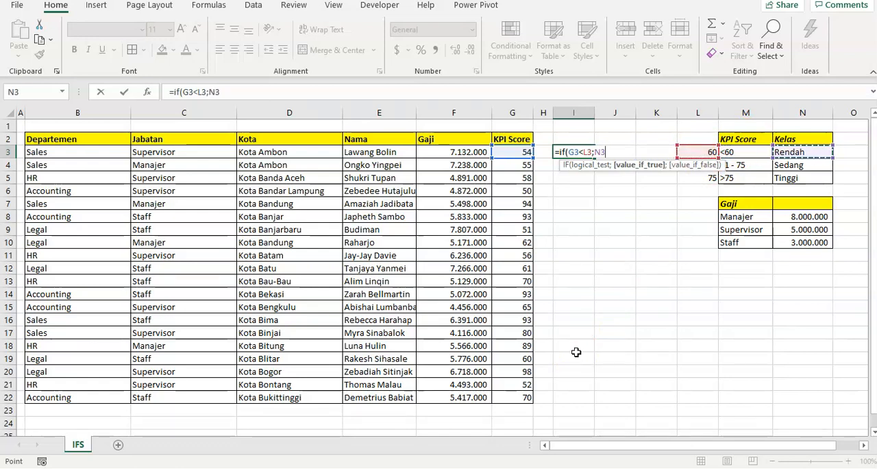
{"action": "type", "text": ";"}
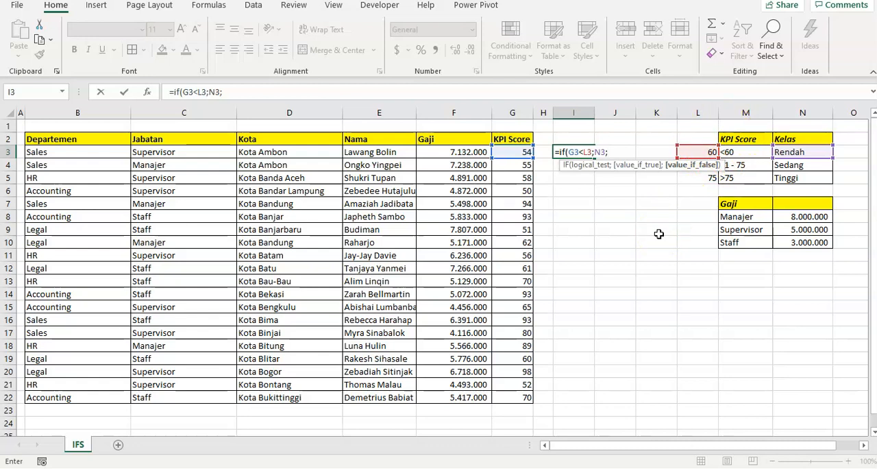
- Nest a second IF as the value if false, testing whether G3 is greater than L5
{"action": "type", "text": "if"}
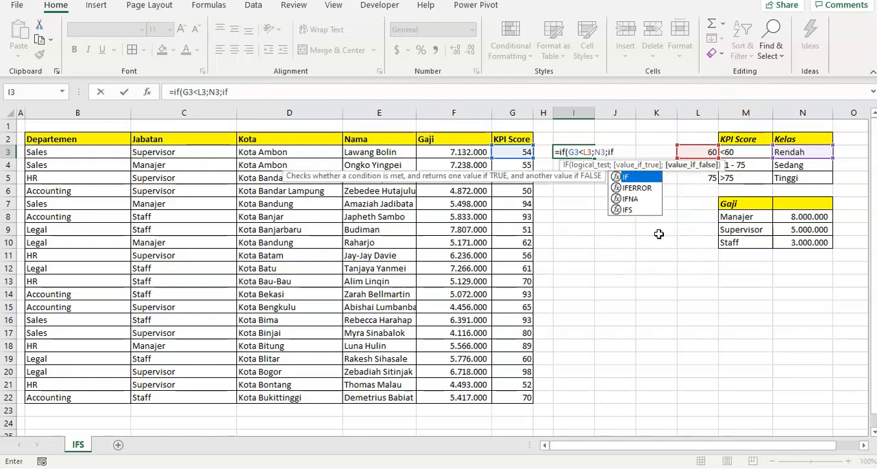
{"action": "type", "text": "("}
{"action": "key", "text": "Right"}
{"action": "key", "text": "Right"}
{"action": "key", "text": "Right"}
{"action": "key", "text": "Left"}
{"action": "key", "text": "Left"}
{"action": "key", "text": "Left"}
{"action": "key", "text": "Left"}
{"action": "key", "text": "Left"}
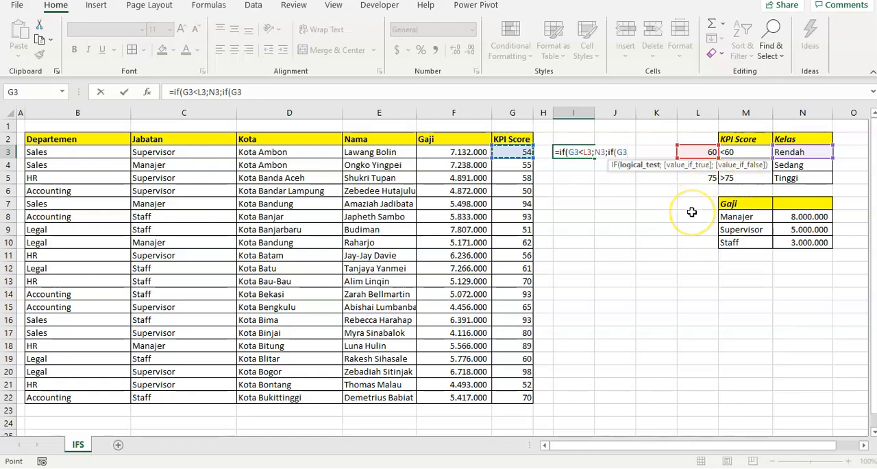
{"action": "type", "text": ">"}
{"action": "key", "text": "Right"}
{"action": "key", "text": "Right"}
{"action": "key", "text": "Right"}
{"action": "key", "text": "Down"}
{"action": "key", "text": "Down"}
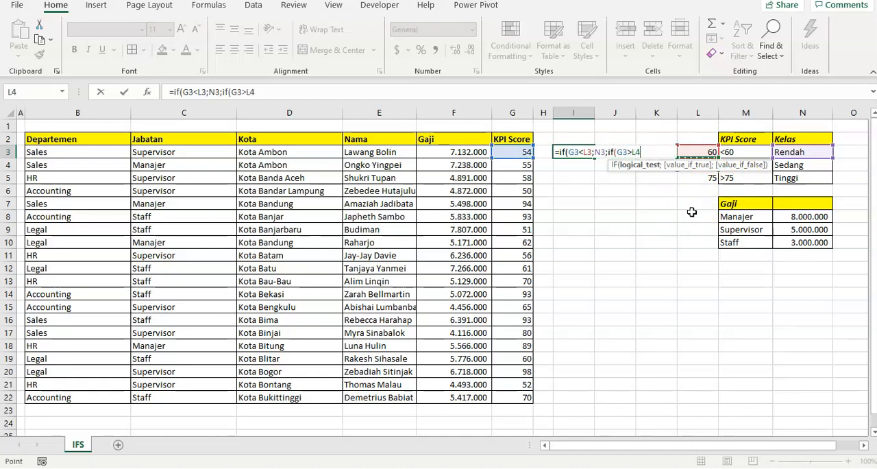
- Make the nested IF return the Tinggi class from N5 when its test is true
{"action": "type", "text": ";"}
{"action": "key", "text": "Right"}
{"action": "key", "text": "Right"}
{"action": "key", "text": "Right"}
{"action": "key", "text": "Right"}
{"action": "key", "text": "Right"}
{"action": "key", "text": "Down"}
{"action": "key", "text": "Down"}
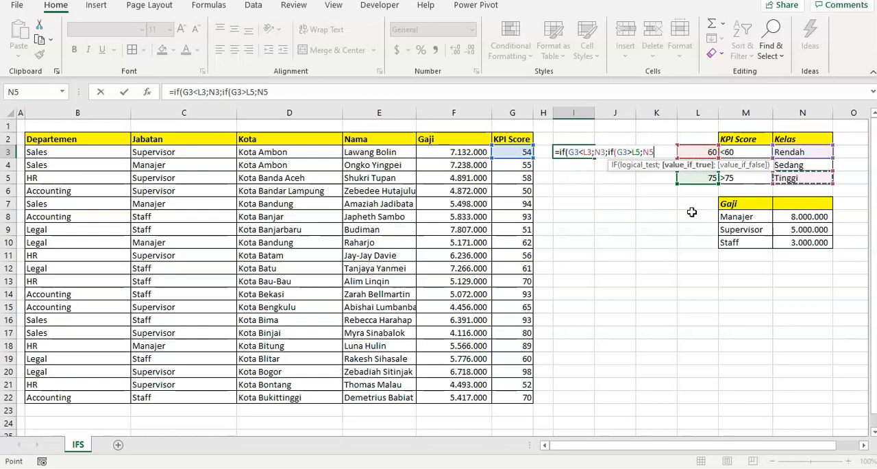
{"action": "type", "text": ";"}
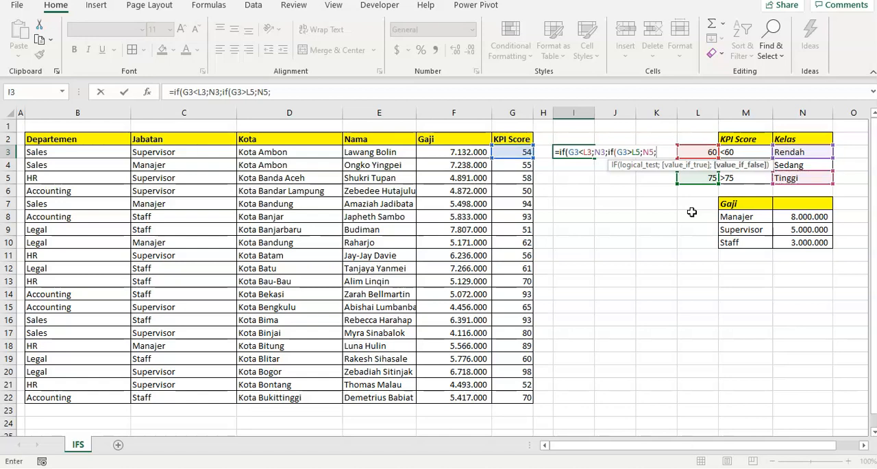
- Set N4 (Sedang) as the nested IF's value if false and complete the formula in I3
{"action": "key", "text": "Right"}
{"action": "key", "text": "Right"}
{"action": "key", "text": "Right"}
{"action": "key", "text": "Right"}
{"action": "key", "text": "Right"}
{"action": "key", "text": "Down"}
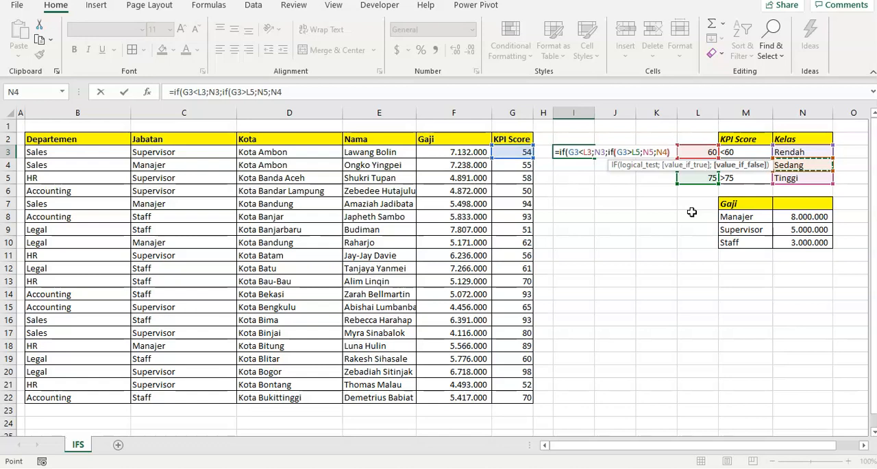
{"action": "type", "text": ")"}
{"action": "key", "text": "Return"}
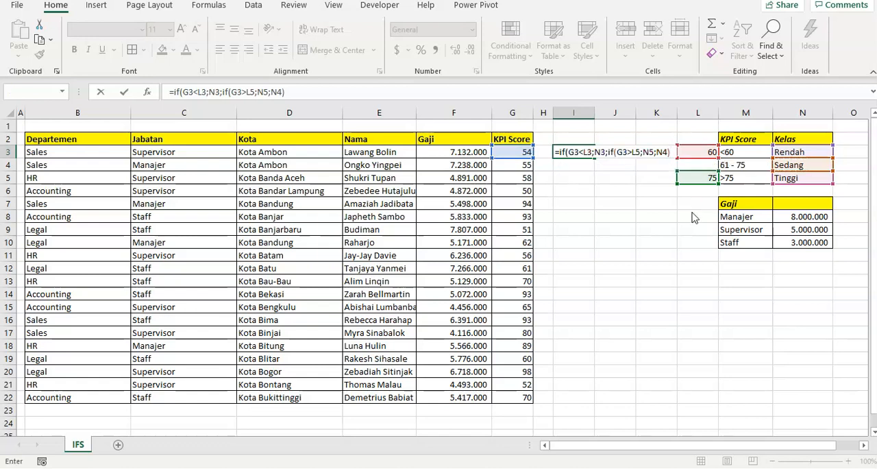
{"action": "key", "text": "Return"}
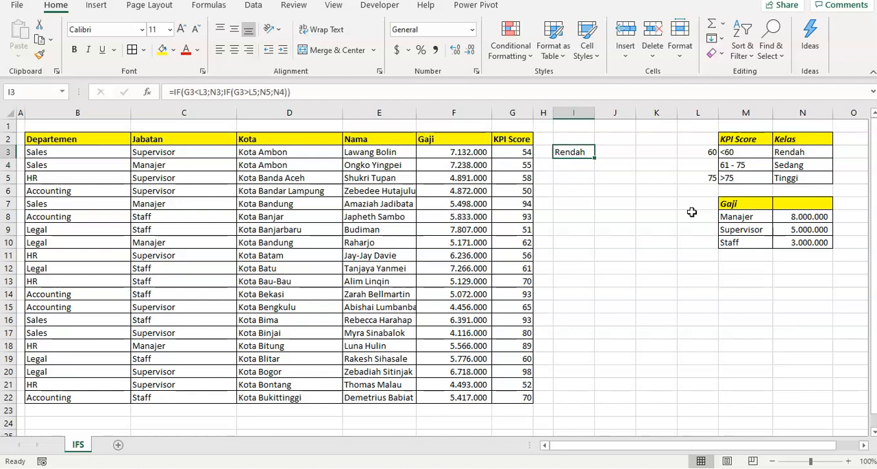
- Edit the I3 formula to make the L3 and N3 references absolute as $L$3 and $N$3
{"action": "key", "text": "F2"}
{"action": "key", "text": "Left"}
{"action": "key", "text": "Left"}
{"action": "key", "text": "Left"}
{"action": "key", "text": "Left"}
{"action": "key", "text": "Left"}
{"action": "key", "text": "Left"}
{"action": "key", "text": "Left"}
{"action": "key", "text": "Left"}
{"action": "key", "text": "Left"}
{"action": "key", "text": "Left"}
{"action": "key", "text": "Left"}
{"action": "key", "text": "Left"}
{"action": "key", "text": "Left"}
{"action": "key", "text": "Left"}
{"action": "key", "text": "Left"}
{"action": "key", "text": "Left"}
{"action": "key", "text": "Left"}
{"action": "key", "text": "Left"}
{"action": "key", "text": "Left"}
{"action": "key", "text": "Left"}
{"action": "key", "text": "Left"}
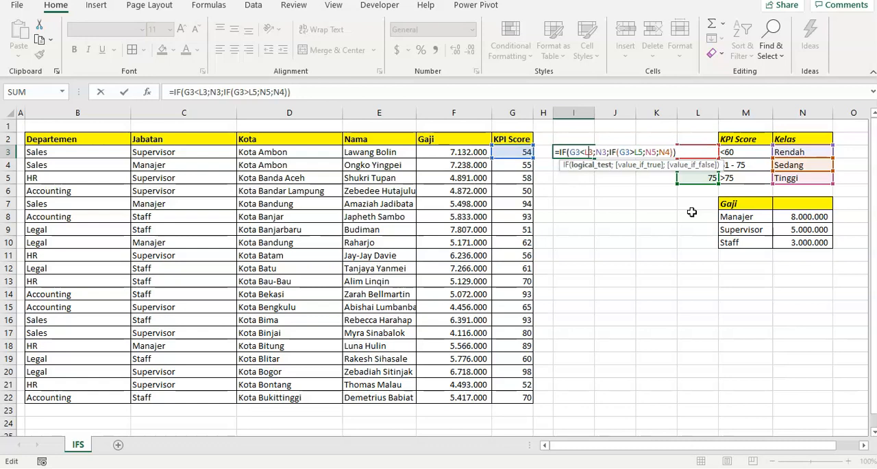
{"action": "key", "text": "F4"}
{"action": "key", "text": "Right"}
{"action": "key", "text": "Right"}
{"action": "key", "text": "Right"}
{"action": "key", "text": "F4"}
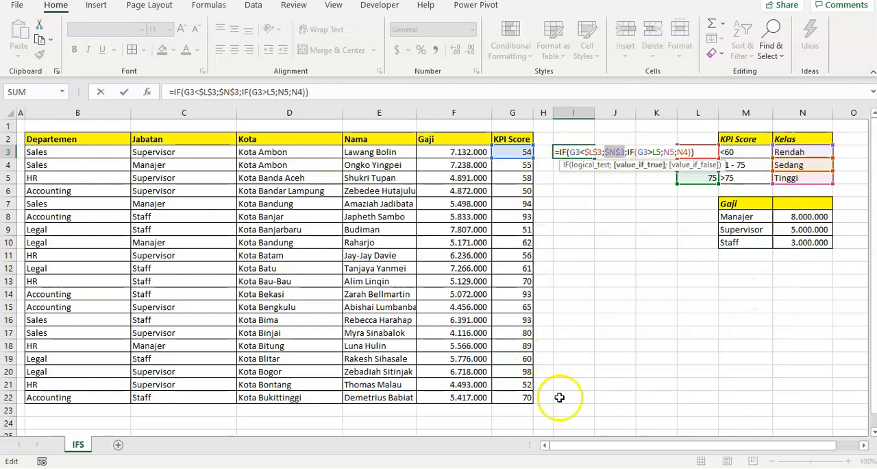
- Make the nested IF's references absolute as $L$5, $N$5 and $N$4, and commit the I3 formula
{"action": "key", "text": "Right"}
{"action": "key", "text": "Right"}
{"action": "key", "text": "Right"}
{"action": "key", "text": "Right"}
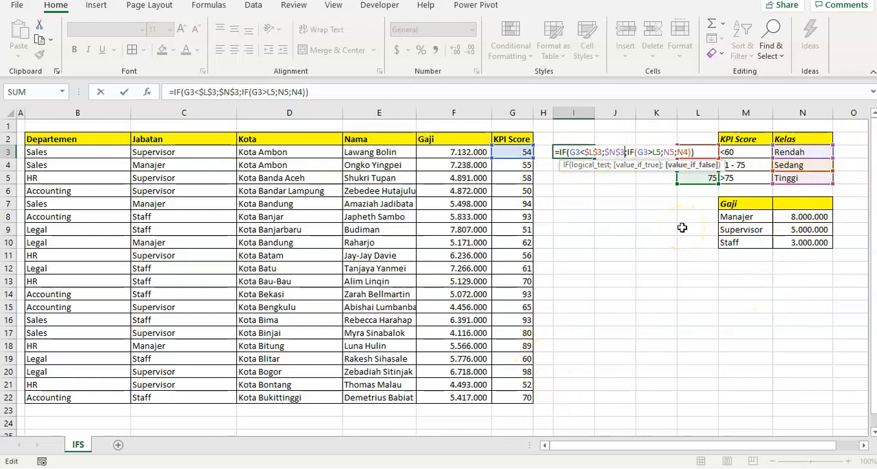
{"action": "key", "text": "Right"}
{"action": "key", "text": "Right"}
{"action": "key", "text": "F4"}
{"action": "key", "text": "Right"}
{"action": "key", "text": "Right"}
{"action": "key", "text": "F4"}
{"action": "key", "text": "Right"}
{"action": "key", "text": "F4"}
{"action": "key", "text": "Return"}
- Copy the formula from I3 down column I through row 22, the last employee row
{"action": "key", "text": "Up"}
{"action": "key", "text": "ctrl+c"}
{"action": "key", "text": "Left"}
{"action": "key", "text": "ctrl+Down"}
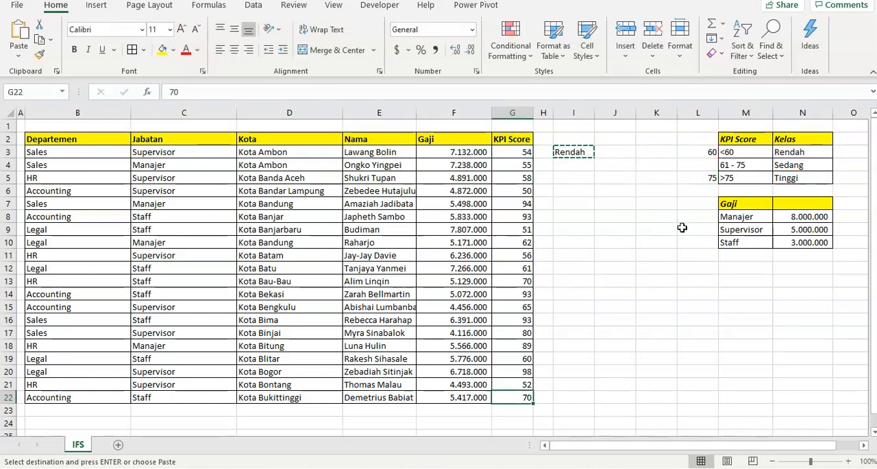
{"action": "key", "text": "Right"}
{"action": "key", "text": "Right"}
{"action": "key", "text": "ctrl+shift+Up"}
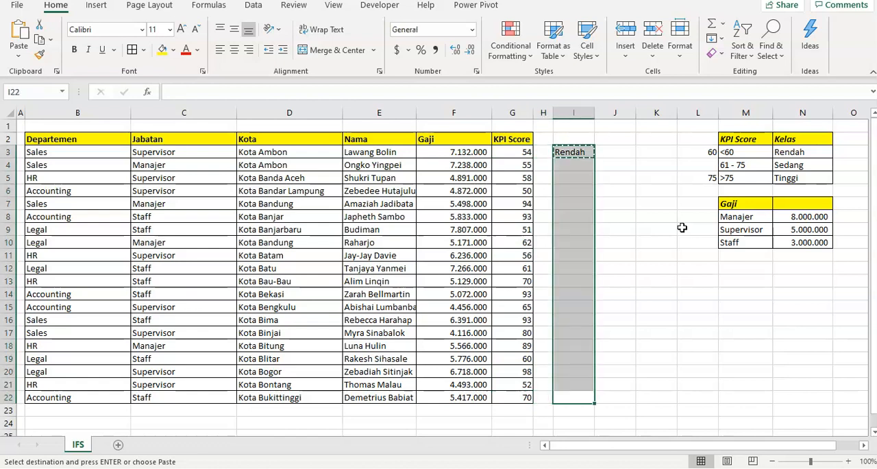
{"action": "key", "text": "ctrl+v"}
- Check the copied IF formulas and their classes in column I against the KPI scores
{"action": "key", "text": "Down"}
{"action": "key", "text": "Up"}
{"action": "key", "text": "Up"}
{"action": "key", "text": "ctrl+Up"}
{"action": "key", "text": "Down"}
{"action": "key", "text": "Down"}
{"action": "key", "text": "Down"}
{"action": "key", "text": "Down"}
{"action": "key", "text": "Down"}
{"action": "key", "text": "Down"}
{"action": "key", "text": "Down"}
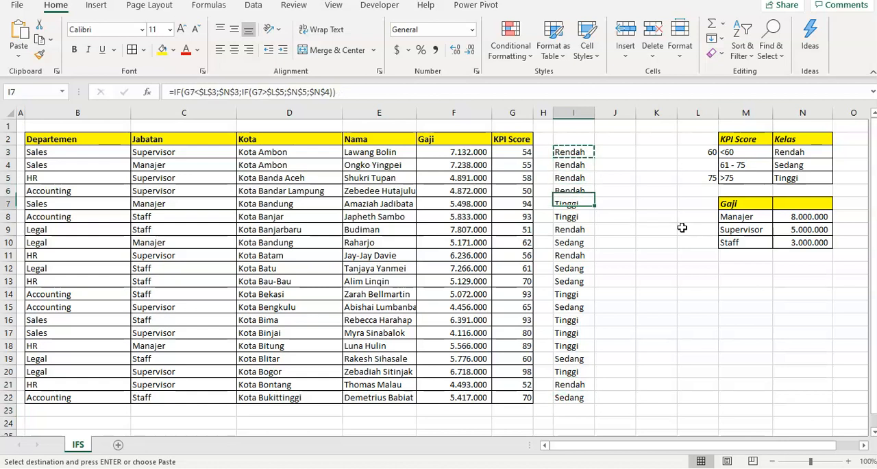
{"action": "key", "text": "Down"}
{"action": "key", "text": "Down"}
{"action": "key", "text": "Down"}
{"action": "key", "text": "Down"}
{"action": "key", "text": "Down"}
{"action": "key", "text": "Down"}
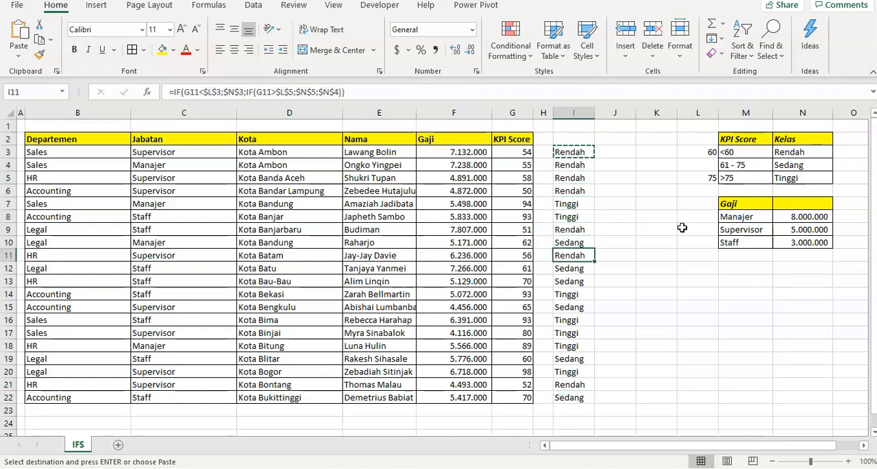
{"action": "key", "text": "Up"}
{"action": "key", "text": "Up"}
{"action": "key", "text": "Up"}
{"action": "key", "text": "Up"}
{"action": "key", "text": "Up"}
{"action": "key", "text": "Up"}
{"action": "key", "text": "Up"}
{"action": "key", "text": "Up"}
{"action": "key", "text": "Up"}
{"action": "key", "text": "Up"}
{"action": "key", "text": "Up"}
{"action": "key", "text": "Up"}
{"action": "key", "text": "Up"}
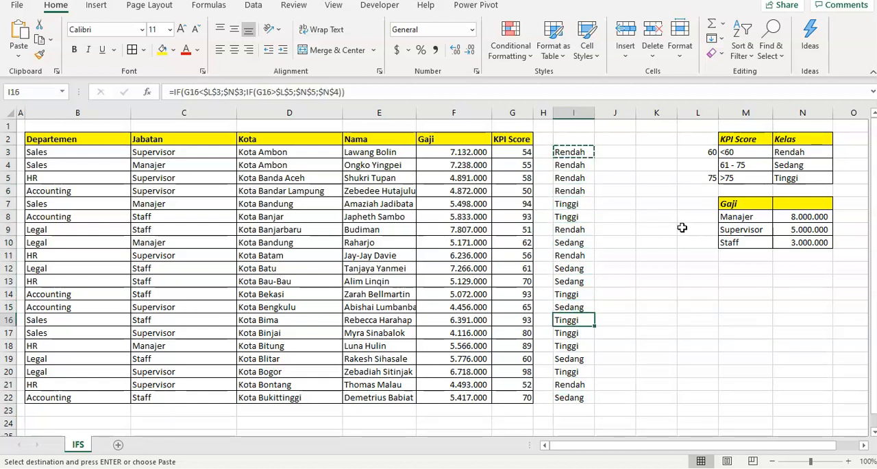
- Begin an IFS formula in cell J3 whose first test checks whether G3 is less than L3
{"action": "key", "text": "Right"}
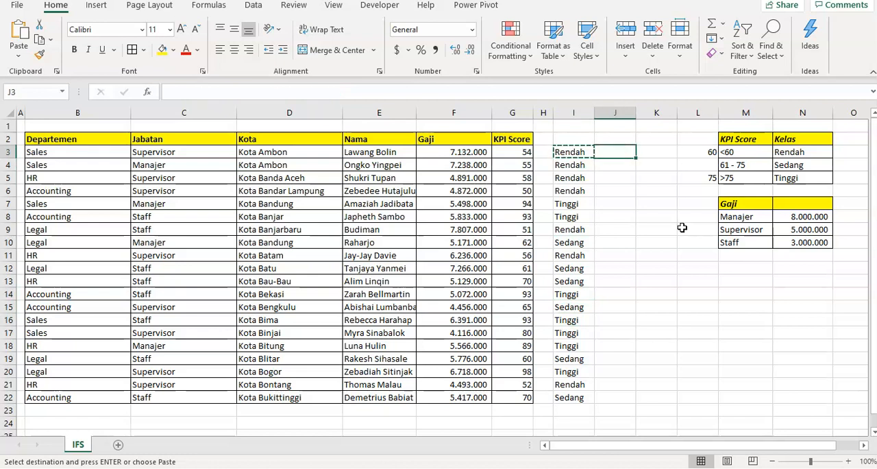
{"action": "type", "text": "="}
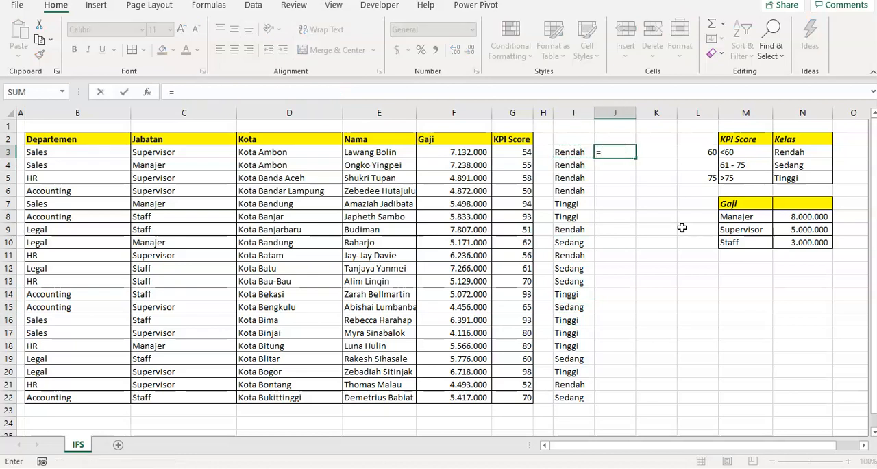
{"action": "type", "text": "ifs"}
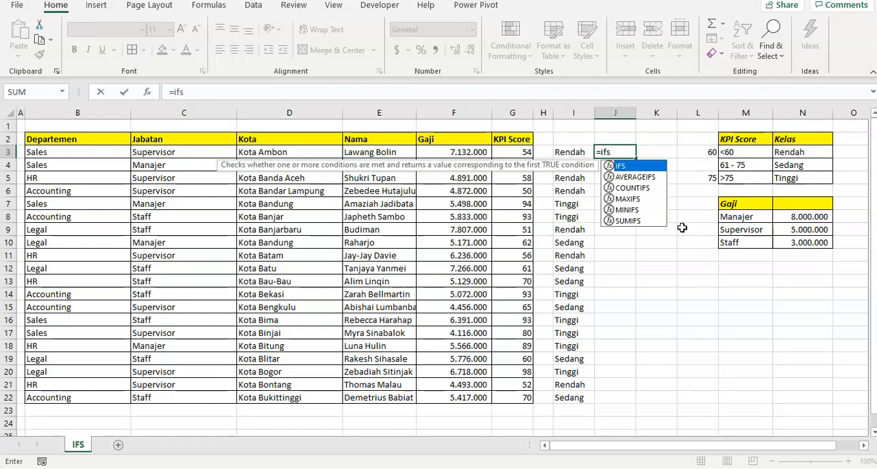
{"action": "type", "text": "("}
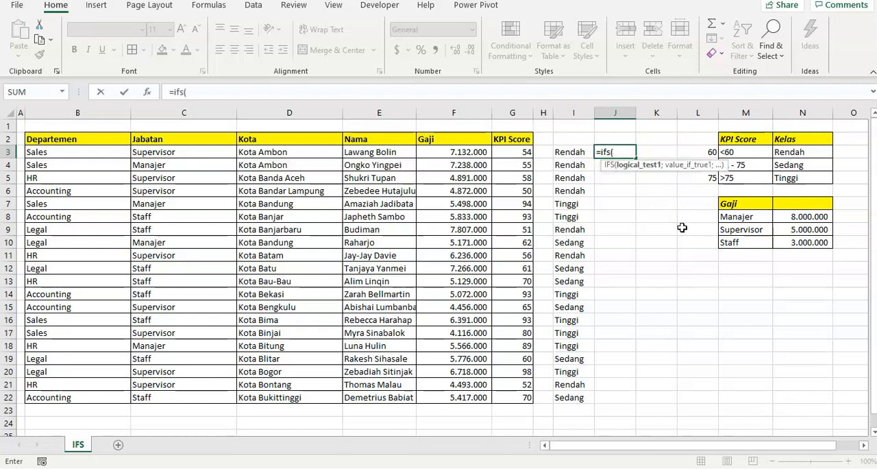
{"action": "key", "text": "Left"}
{"action": "key", "text": "Left"}
{"action": "key", "text": "Left"}
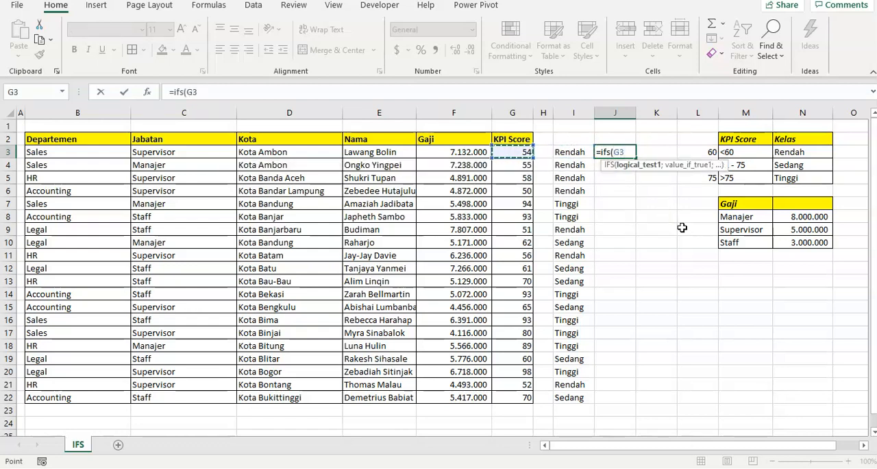
{"action": "type", "text": "<"}
{"action": "key", "text": "Right"}
{"action": "key", "text": "Right"}
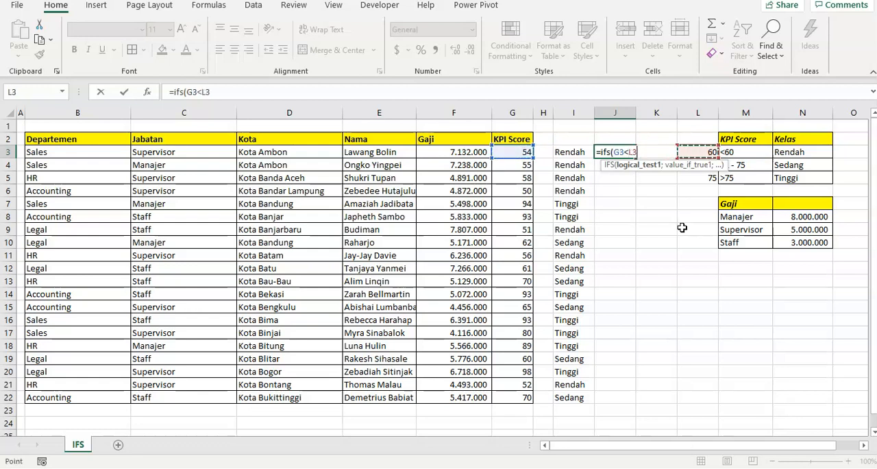
{"action": "type", "text": ";"}
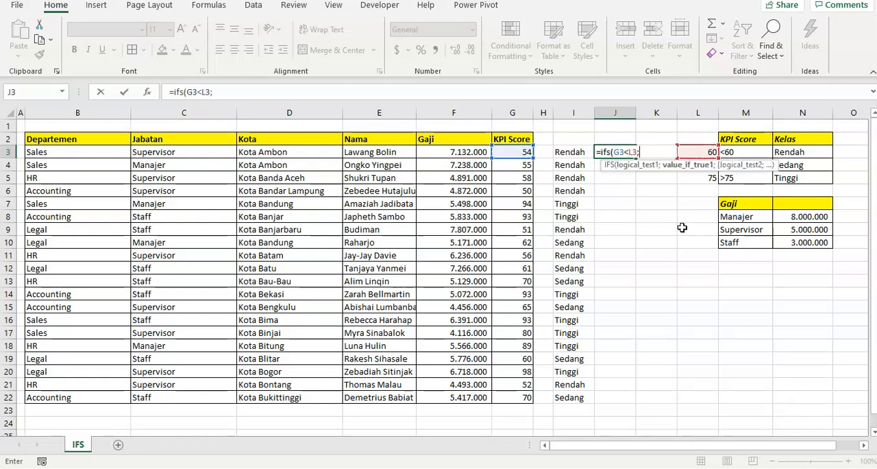
- Set N3 (Rendah) as the IFS formula's result for the first test
{"action": "key", "text": "Right"}
{"action": "key", "text": "Right"}
{"action": "key", "text": "Right"}
{"action": "key", "text": "Right"}
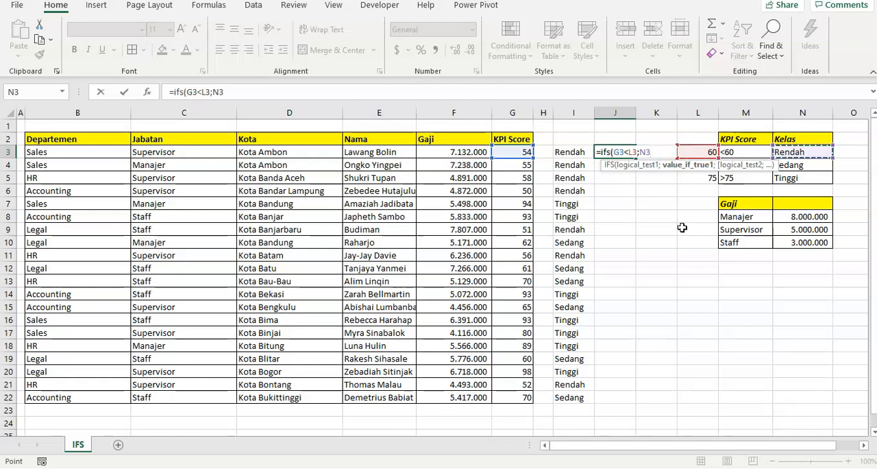
{"action": "type", "text": ";"}
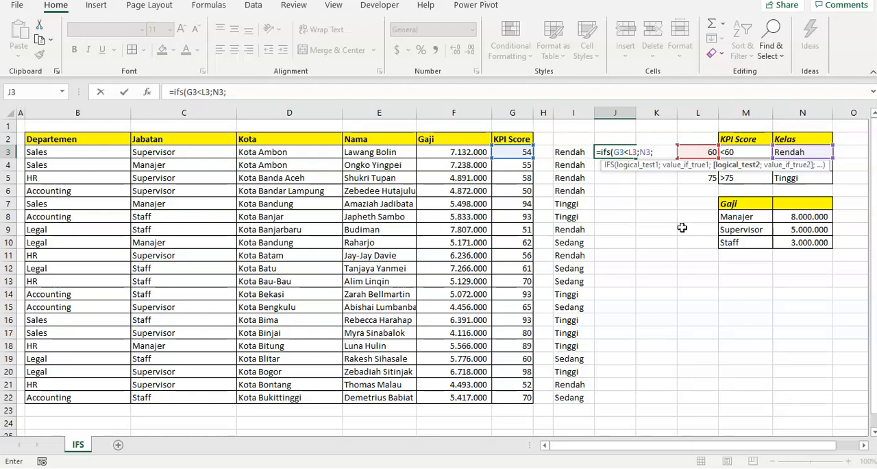
- Add G3>L5 as the second logical test of the IFS formula in J3
{"action": "key", "text": "Left"}
{"action": "key", "text": "Left"}
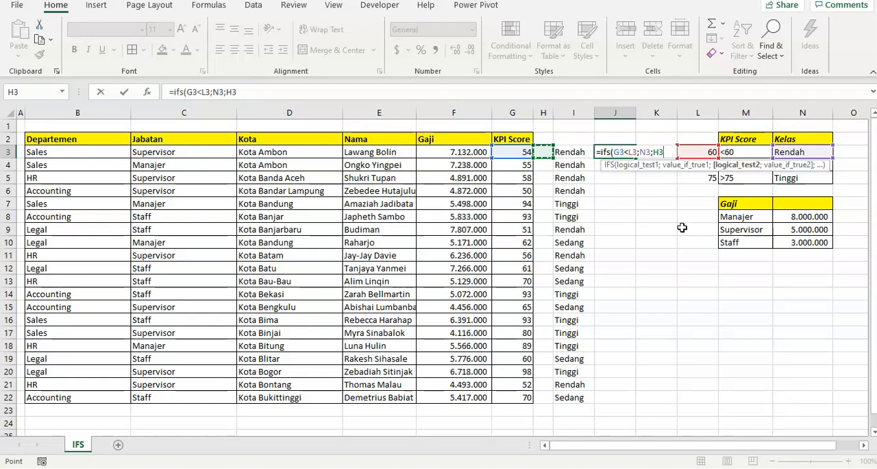
{"action": "key", "text": "Left"}
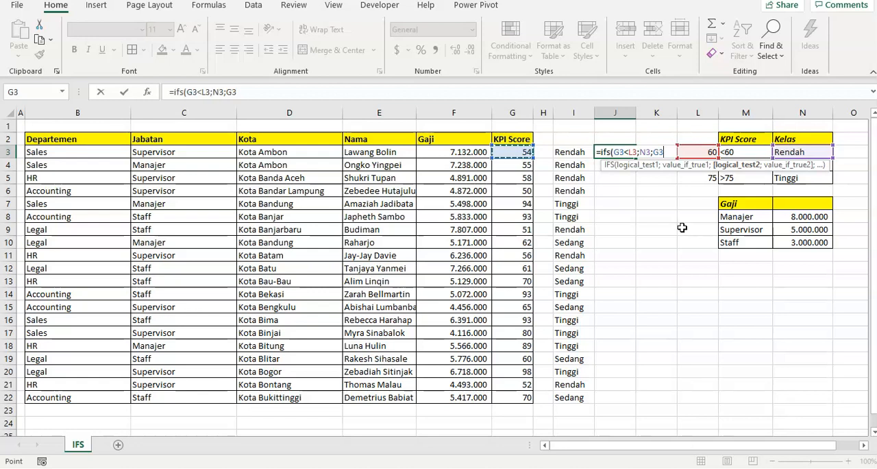
{"action": "type", "text": ">"}
{"action": "key", "text": "Right"}
{"action": "key", "text": "Right"}
{"action": "key", "text": "Down"}
{"action": "key", "text": "Down"}
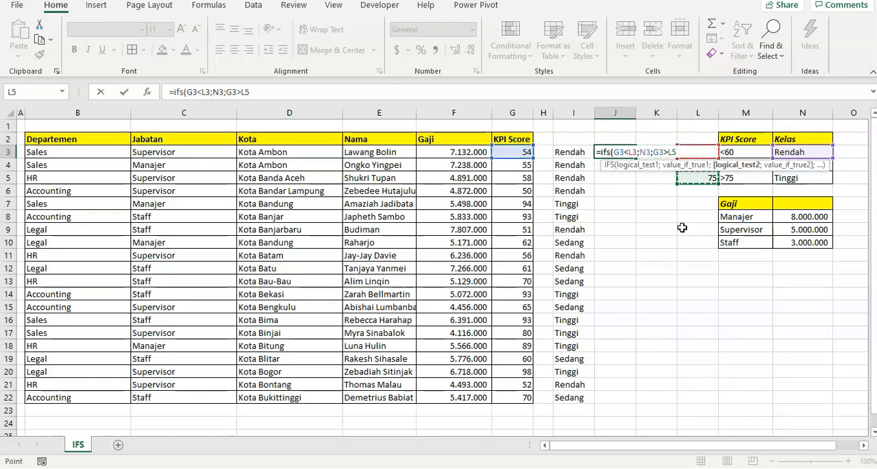
- Set N5 (Tinggi) as the IFS formula's result for the second test
{"action": "type", "text": ";"}
{"action": "key", "text": "Right"}
{"action": "key", "text": "Right"}
{"action": "key", "text": "Right"}
{"action": "key", "text": "Right"}
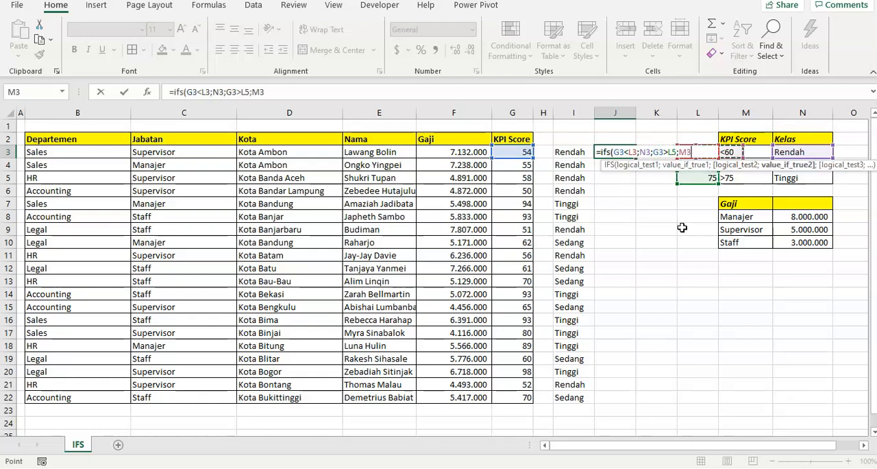
{"action": "key", "text": "Down"}
{"action": "key", "text": "Down"}
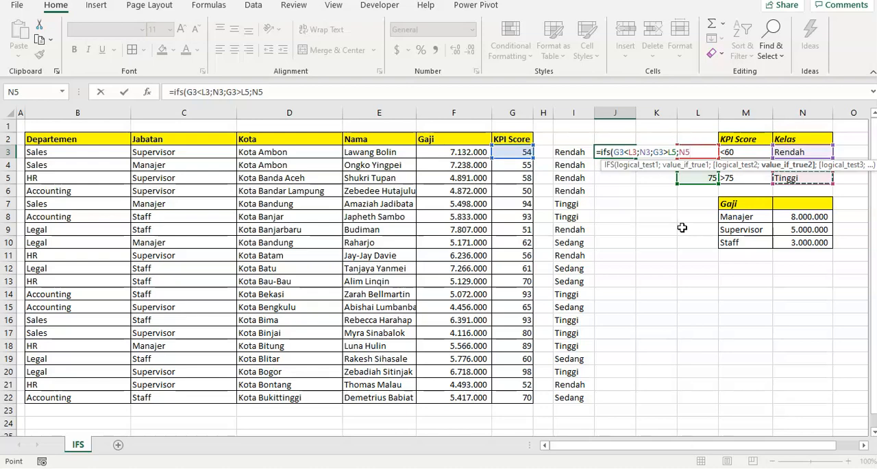
{"action": "type", "text": ";"}
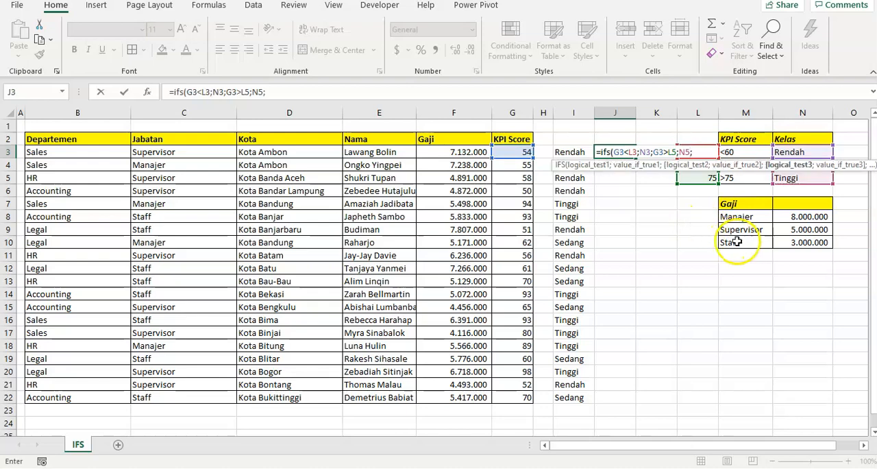
- Begin the third logical test of the IFS formula with an AND function whose first condition is G3>=L3
{"action": "scroll", "coordinate": [738, 241], "scroll_direction": "down", "scroll_amount": 2}
{"action": "scroll", "coordinate": [737, 242], "scroll_direction": "up", "scroll_amount": 2}
{"action": "scroll", "coordinate": [738, 241], "scroll_direction": "down", "scroll_amount": 1}
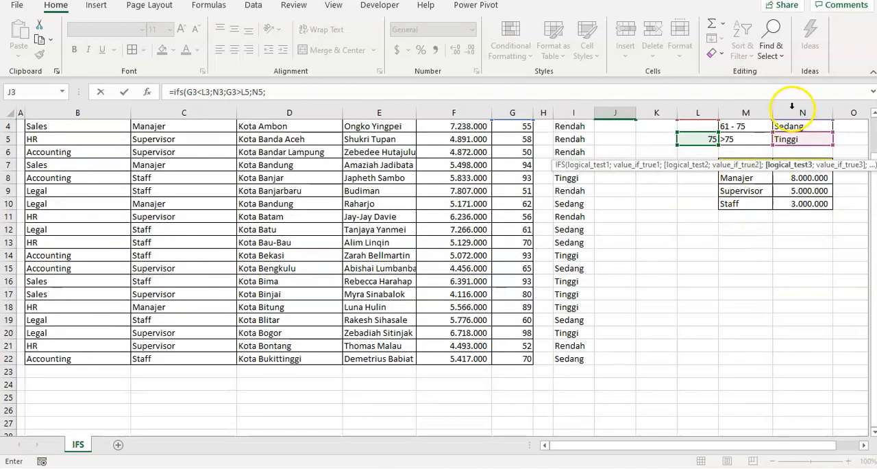
{"action": "scroll", "coordinate": [749, 135], "scroll_direction": "up", "scroll_amount": 1}
{"action": "scroll", "coordinate": [749, 135], "scroll_direction": "up", "scroll_amount": 1}
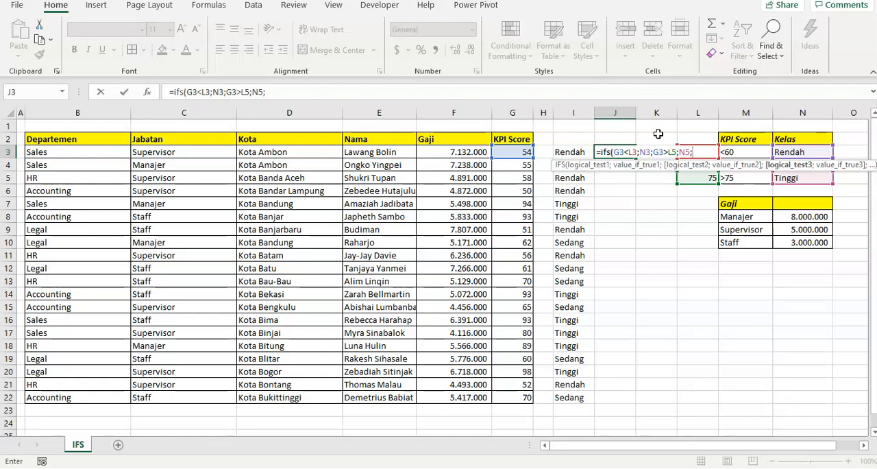
{"action": "scroll", "coordinate": [733, 137], "scroll_direction": "down", "scroll_amount": 1}
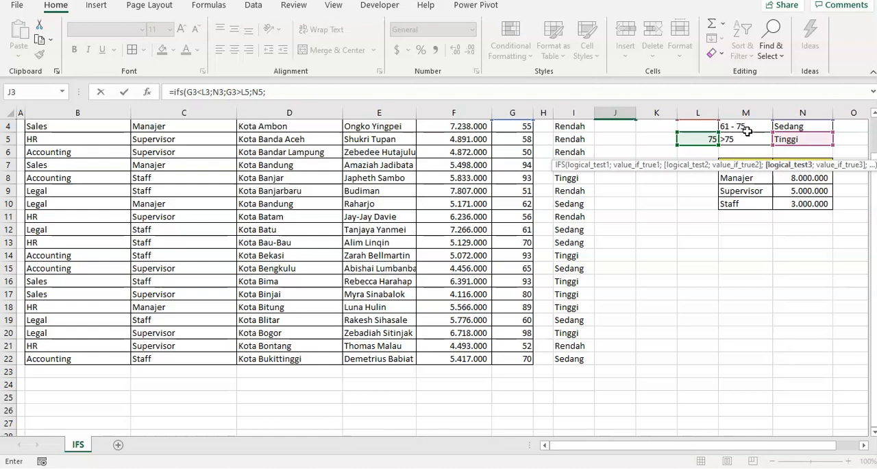
{"action": "scroll", "coordinate": [748, 131], "scroll_direction": "up", "scroll_amount": 1}
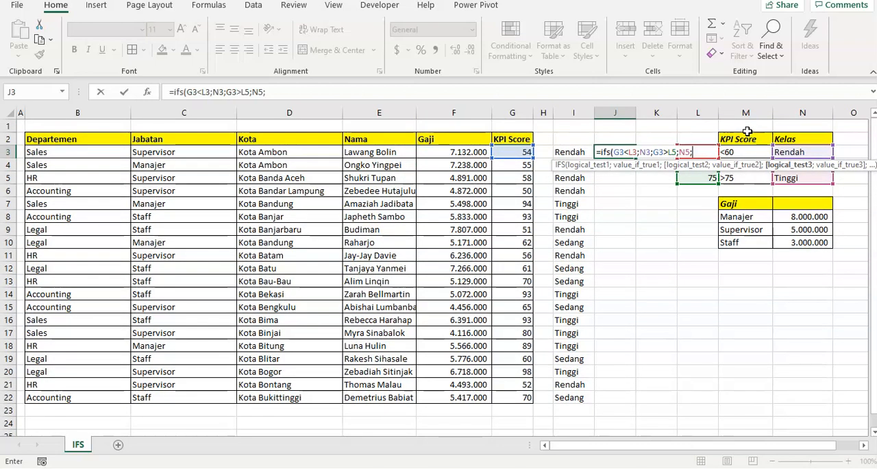
{"action": "type", "text": "and("}
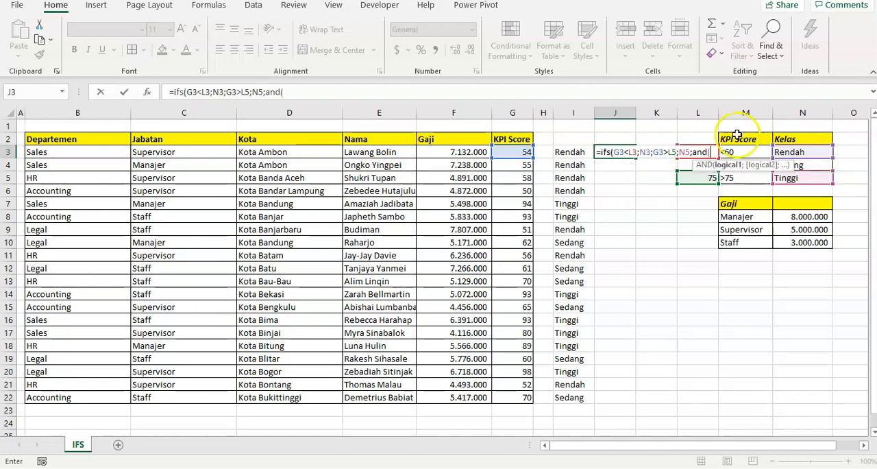
{"action": "left_click", "coordinate": [525, 151]}
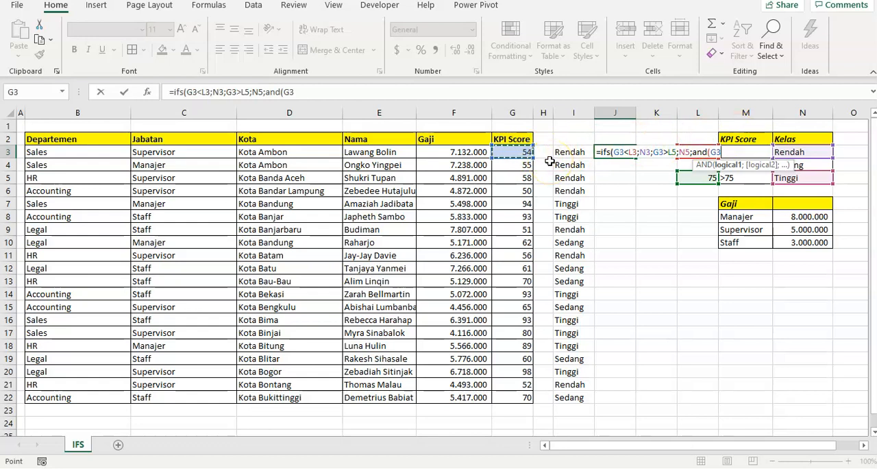
{"action": "type", "text": ">="}
{"action": "scroll", "coordinate": [550, 161], "scroll_direction": "down", "scroll_amount": 1}
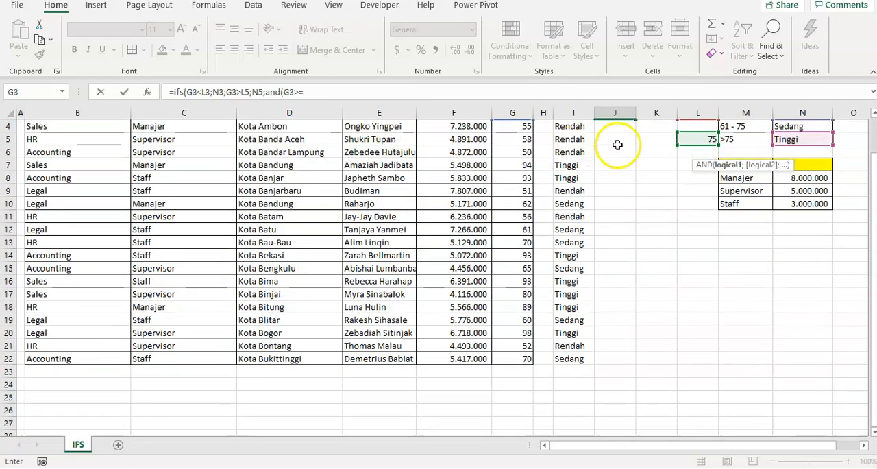
{"action": "scroll", "coordinate": [697, 144], "scroll_direction": "up", "scroll_amount": 1}
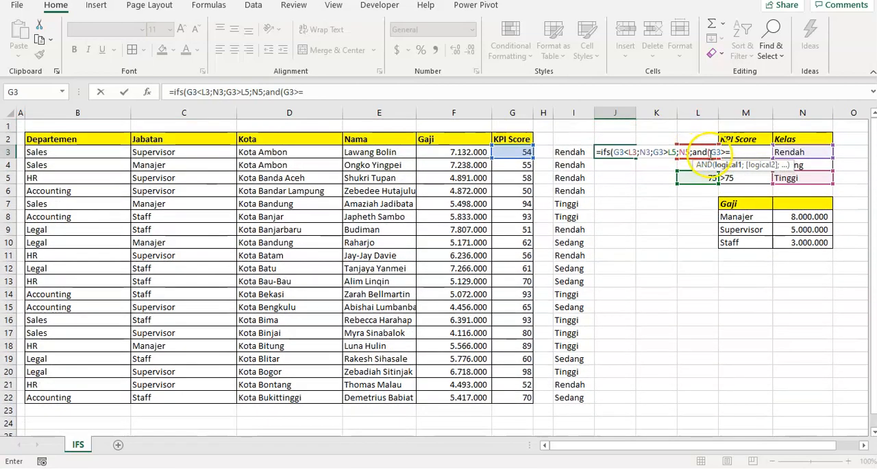
{"action": "scroll", "coordinate": [702, 150], "scroll_direction": "down", "scroll_amount": 1}
{"action": "scroll", "coordinate": [691, 157], "scroll_direction": "up", "scroll_amount": 1}
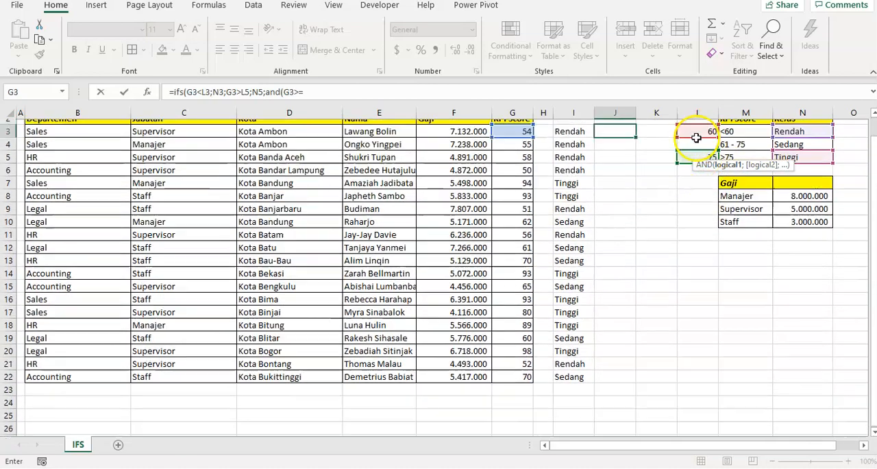
{"action": "scroll", "coordinate": [688, 157], "scroll_direction": "down", "scroll_amount": 1}
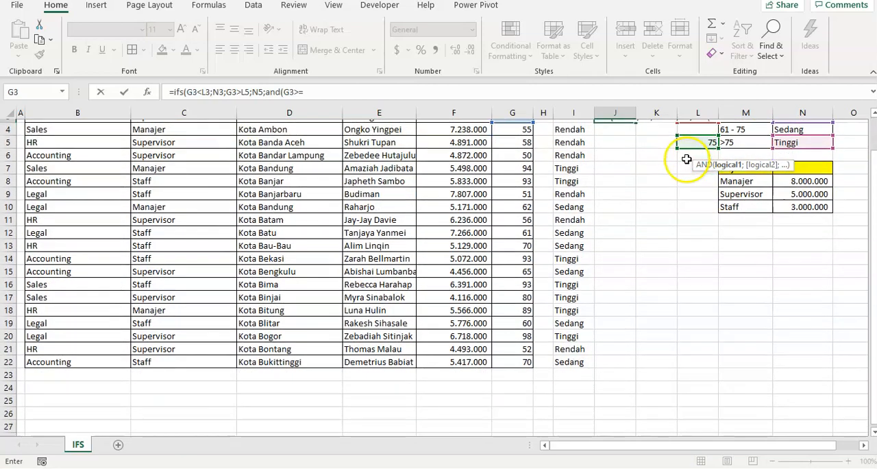
{"action": "scroll", "coordinate": [696, 137], "scroll_direction": "up", "scroll_amount": 1}
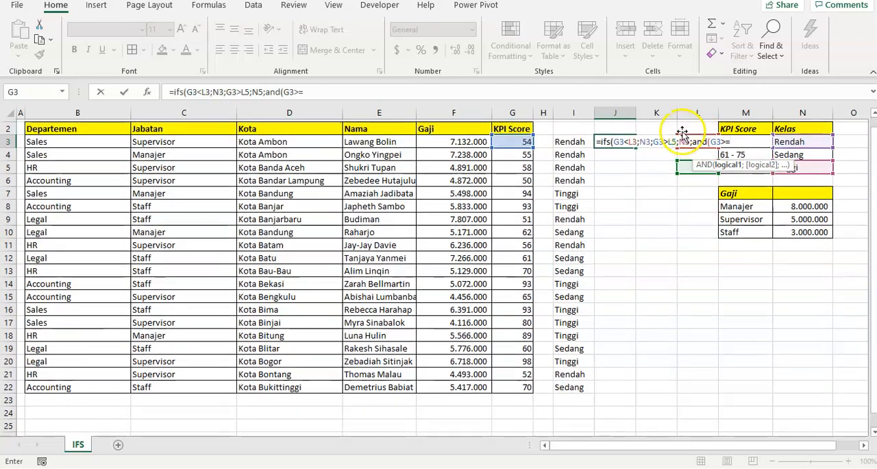
{"action": "scroll", "coordinate": [681, 132], "scroll_direction": "down", "scroll_amount": 1}
{"action": "left_click", "coordinate": [680, 127]}
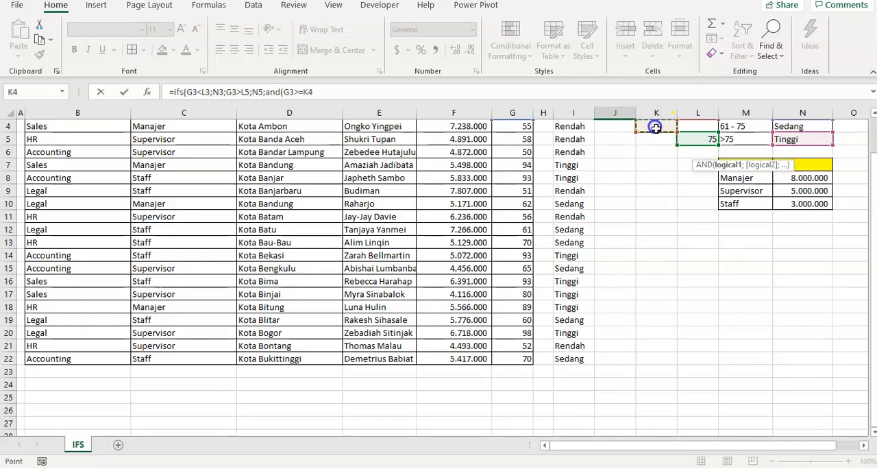
{"action": "key", "text": "Up"}
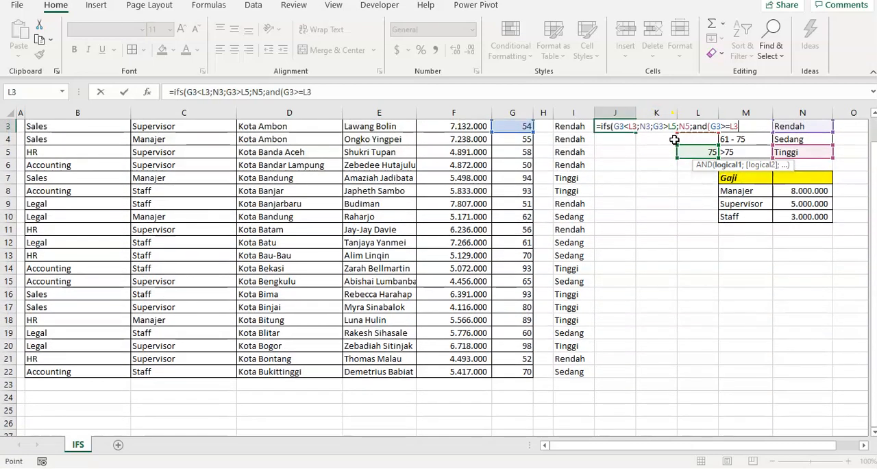
{"action": "type", "text": ";"}
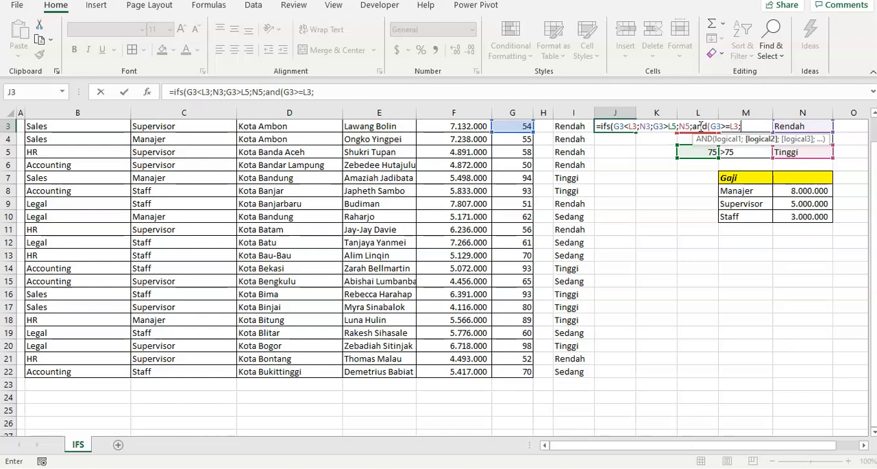
- Add G3<=L5 as the second condition of the AND function
{"action": "scroll", "coordinate": [699, 126], "scroll_direction": "up", "scroll_amount": 1}
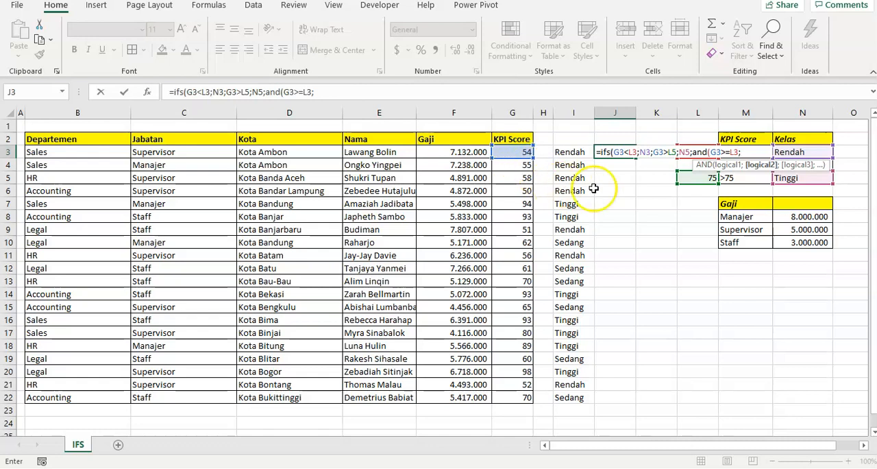
{"action": "left_click", "coordinate": [509, 151]}
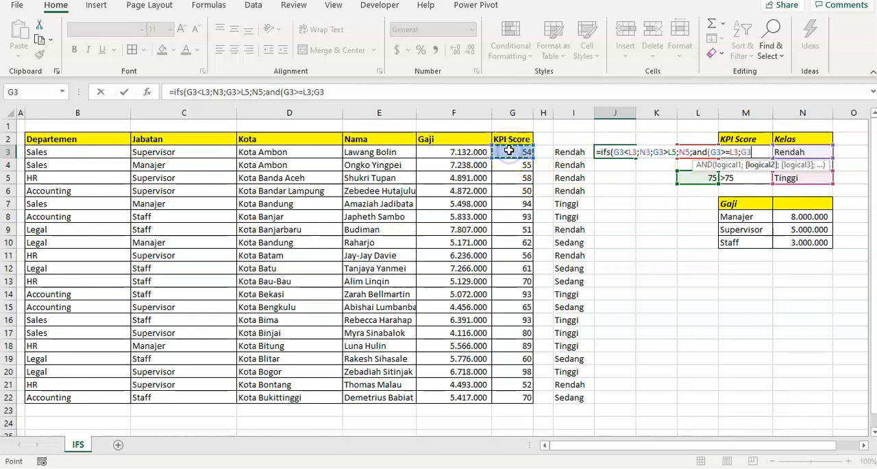
{"action": "type", "text": "<="}
{"action": "left_click", "coordinate": [705, 177]}
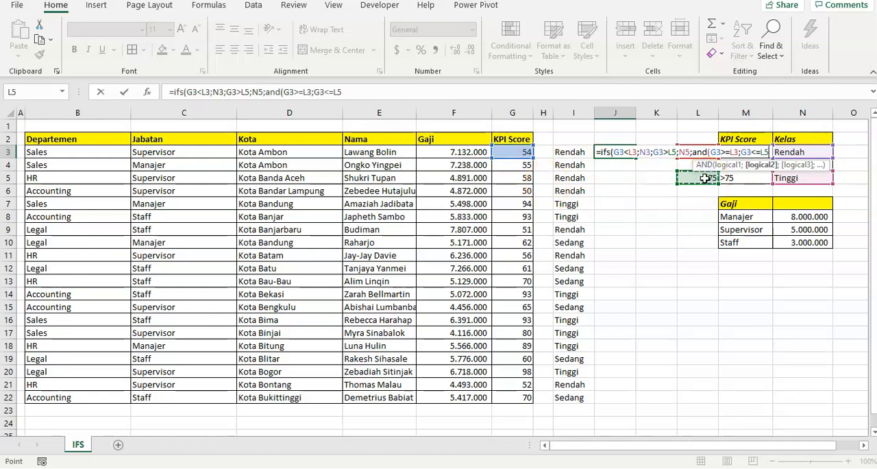
{"action": "type", "text": ")"}
{"action": "key", "text": "BackSpace"}
{"action": "type", "text": ";"}
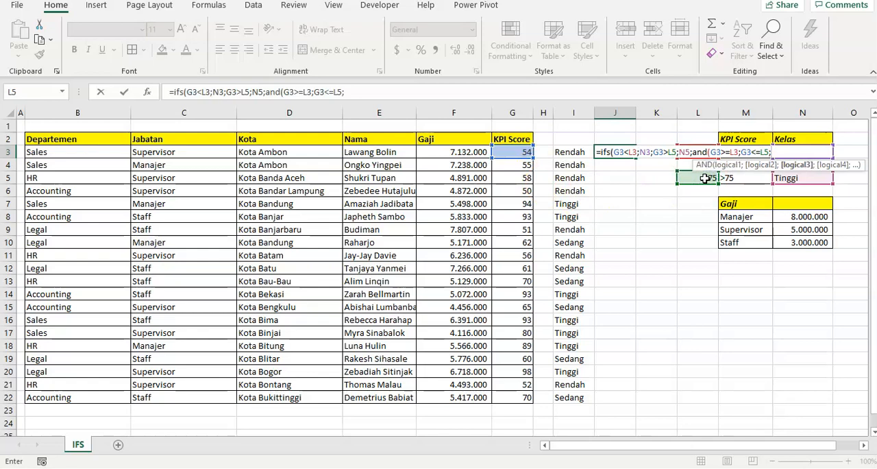
- Add N4 (Sedang) as the last argument and try to enter the IFS formula in J3
{"action": "left_click", "coordinate": [680, 164]}
{"action": "key", "text": "Right"}
{"action": "key", "text": "Right"}
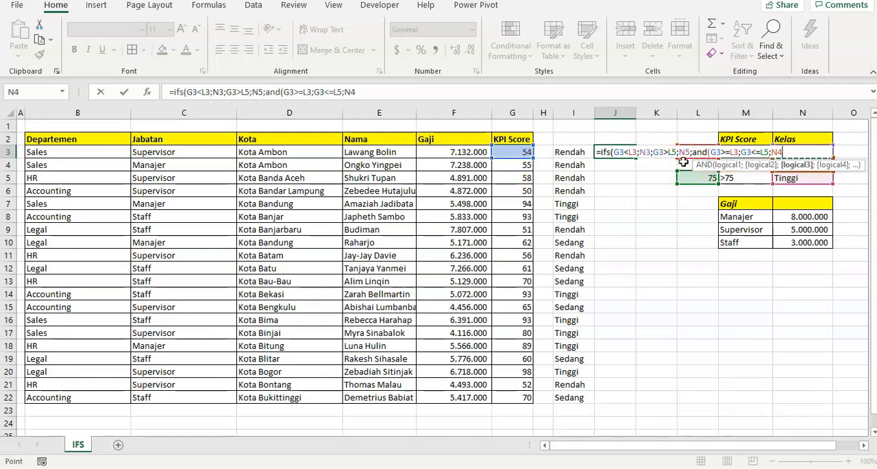
{"action": "scroll", "coordinate": [681, 163], "scroll_direction": "down", "scroll_amount": 1}
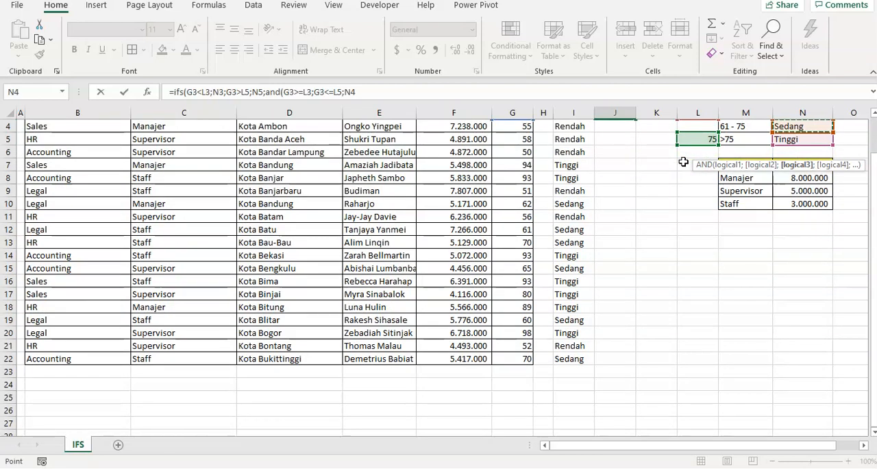
{"action": "type", "text": ")"}
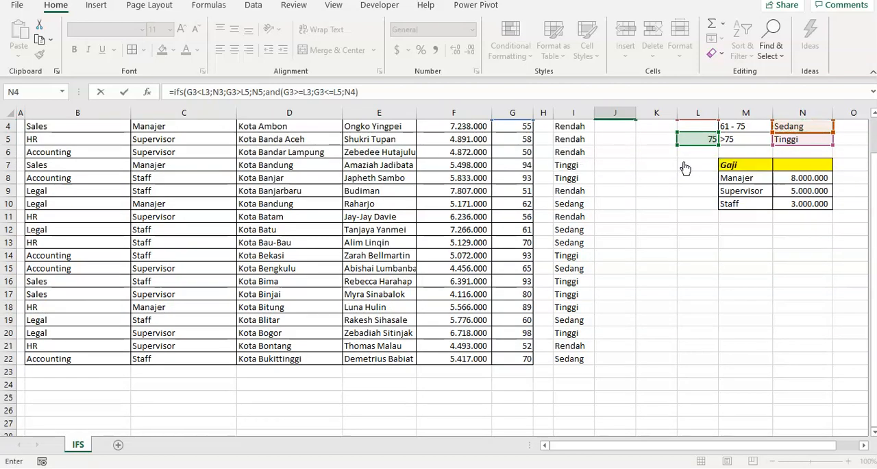
{"action": "key", "text": "Return"}
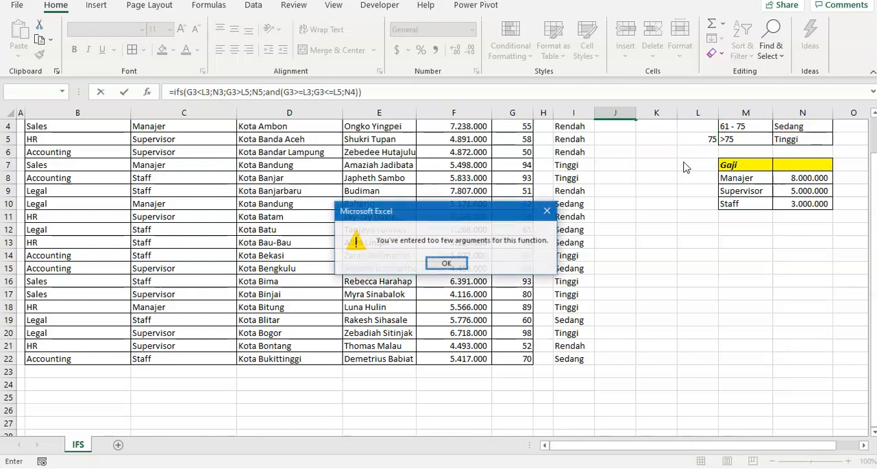
{"action": "key", "text": "Return"}
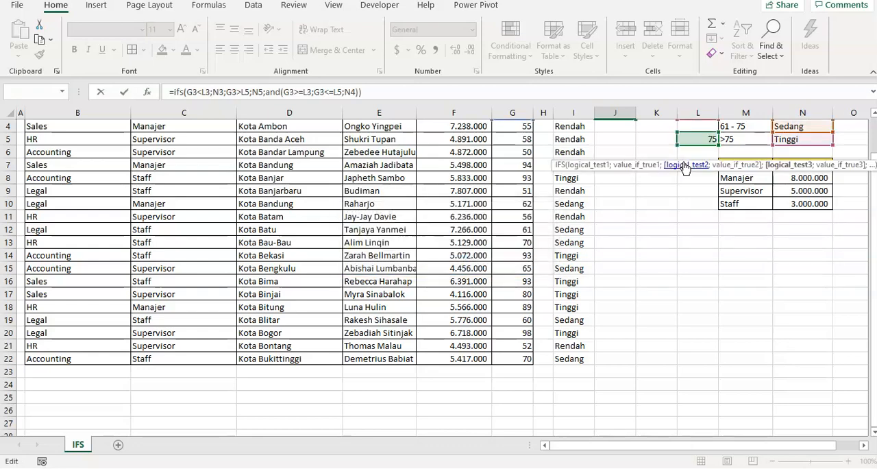
- Close the AND function right after G3<=L5 and enter the IFS formula in J3, accepting the proposed correction
{"action": "scroll", "coordinate": [623, 179], "scroll_direction": "up", "scroll_amount": 1}
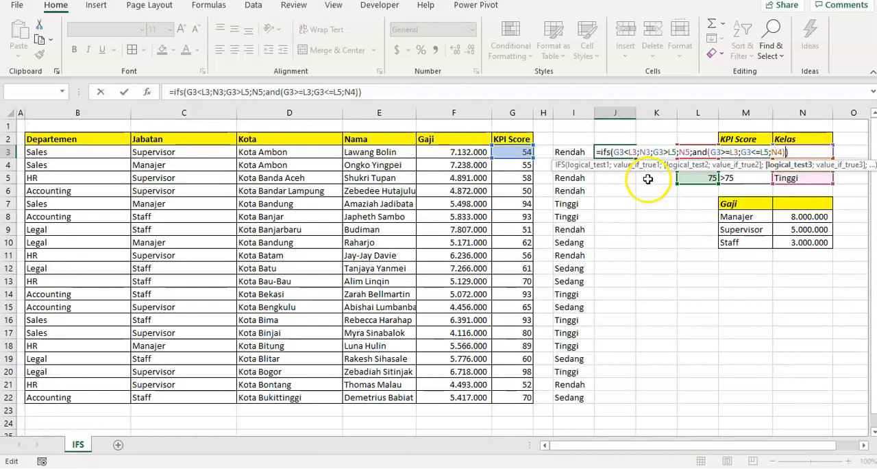
{"action": "left_click", "coordinate": [344, 92]}
{"action": "type", "text": ");"}
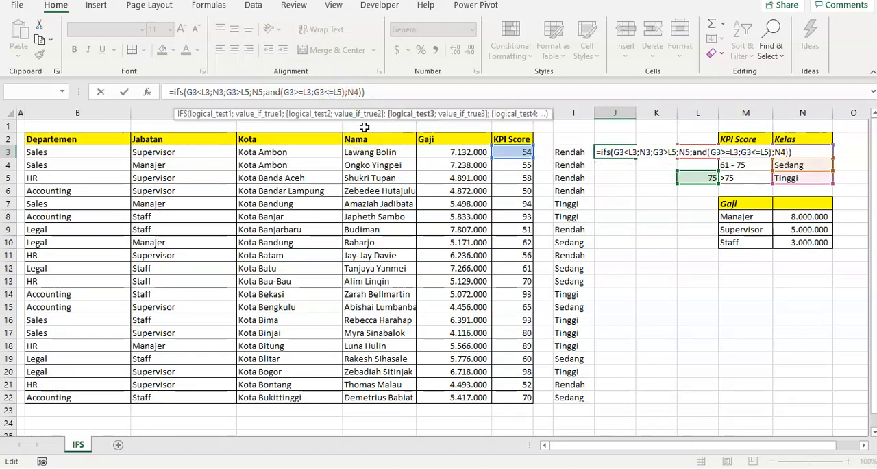
{"action": "key", "text": "Right"}
{"action": "key", "text": "Right"}
{"action": "key", "text": "Return"}
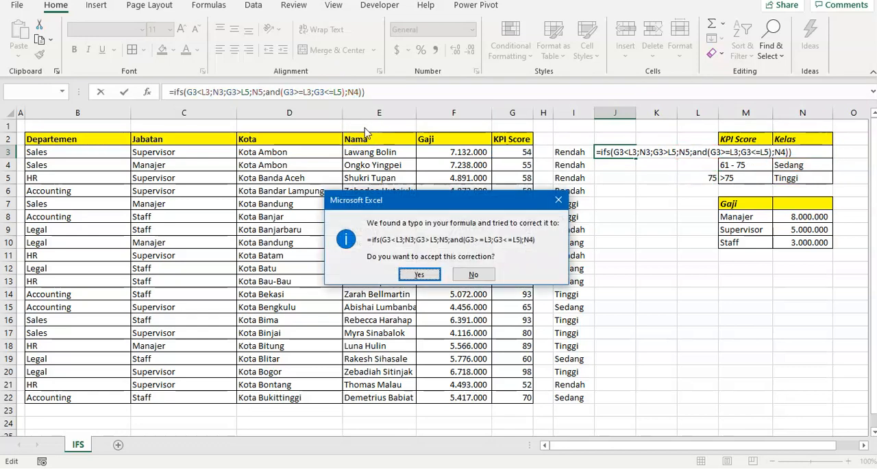
{"action": "key", "text": "Return"}
{"action": "key", "text": "Up"}
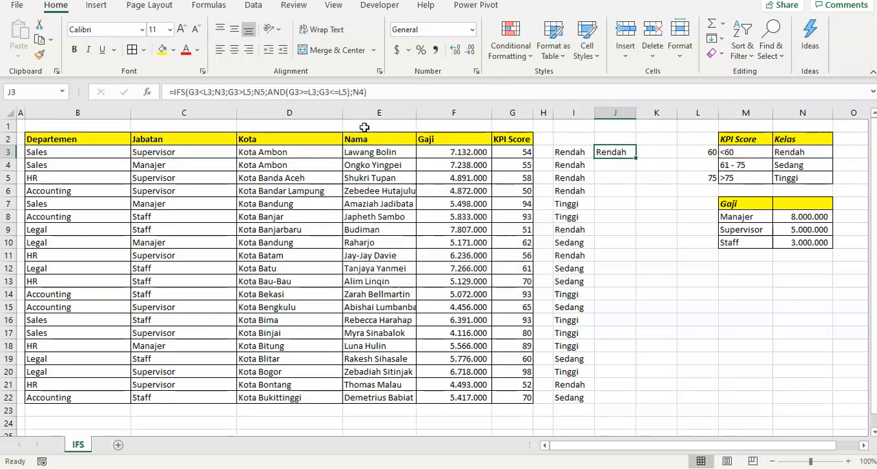
{"action": "key", "text": "Left"}
{"action": "key", "text": "Right"}
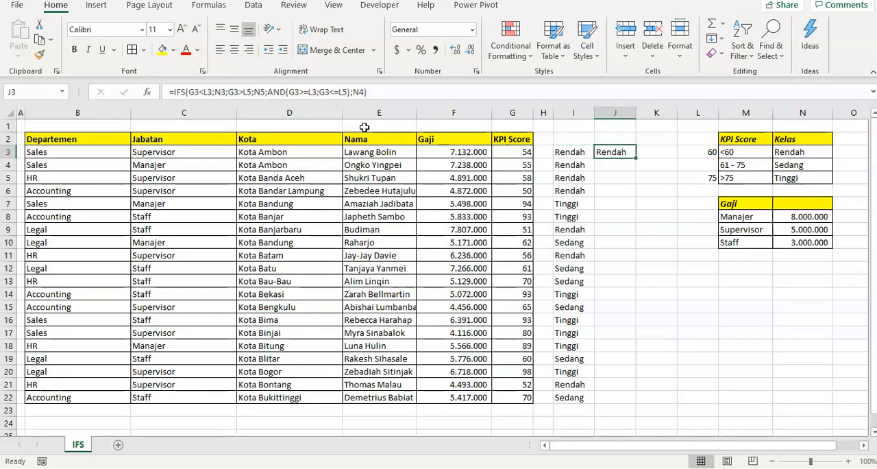
- Try to copy the IFS formula from J3 down to J22, undo the paste and return to J3
{"action": "key", "text": "ctrl+c"}
{"action": "key", "text": "Left"}
{"action": "key", "text": "ctrl+Down"}
{"action": "key", "text": "Right"}
{"action": "key", "text": "ctrl+shift+Up"}
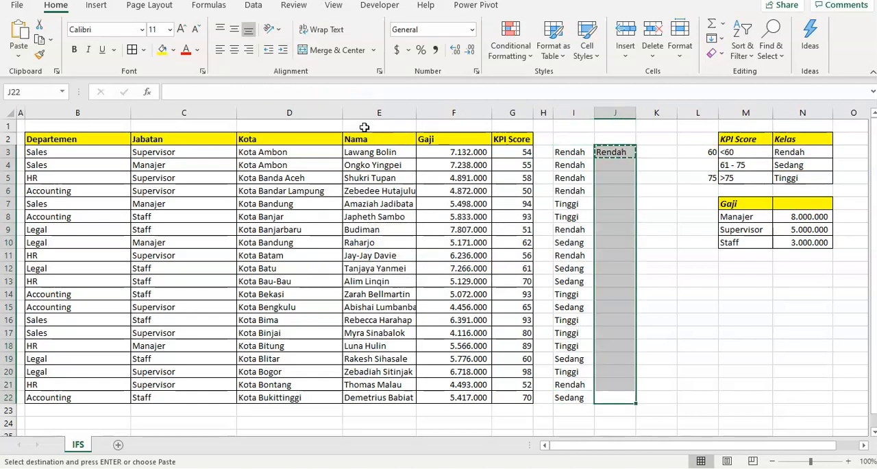
{"action": "key", "text": "ctrl+v"}
{"action": "key", "text": "ctrl+z"}
{"action": "key", "text": "Up"}
{"action": "key", "text": "ctrl+Up"}
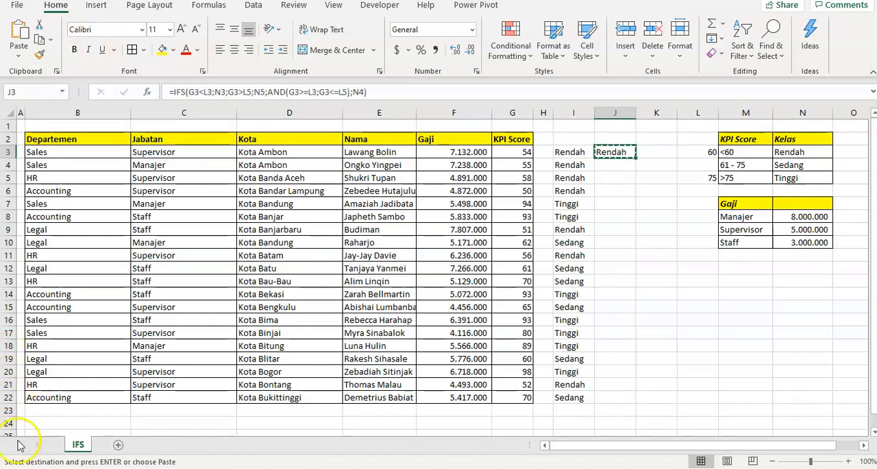
- Make the L3 and N3 references in the first condition and result of J3's IFS formula absolute
{"action": "left_click", "coordinate": [609, 151]}
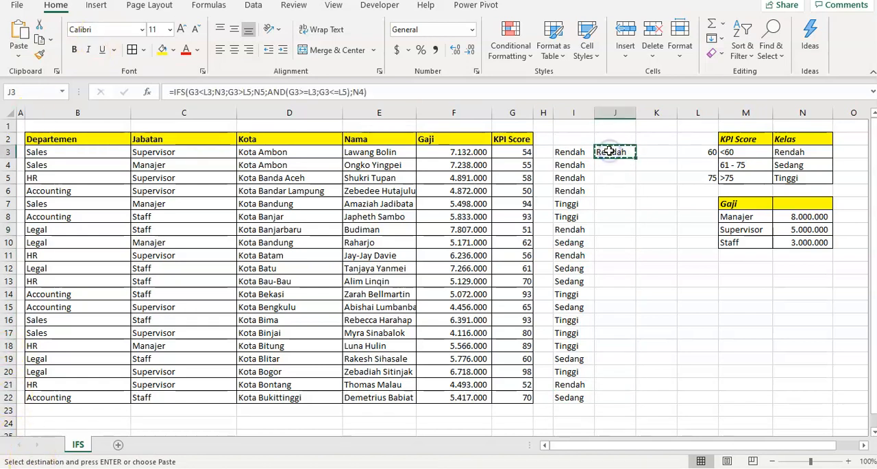
{"action": "left_click", "coordinate": [207, 91]}
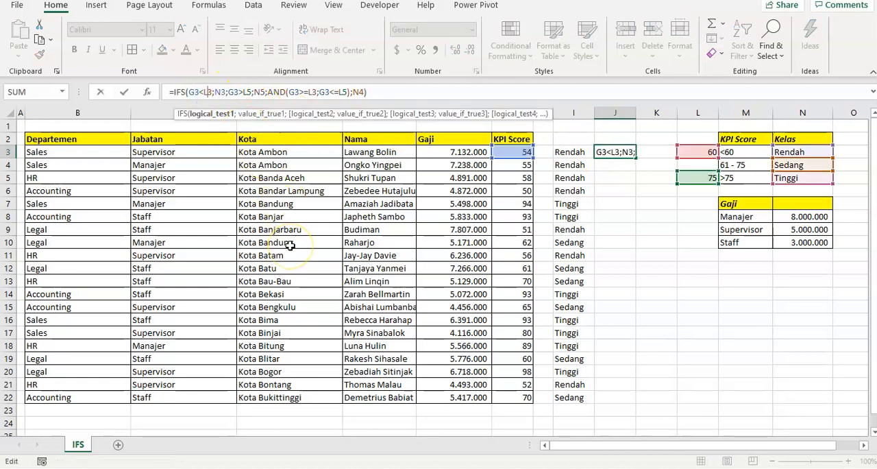
{"action": "key", "text": "F4"}
{"action": "key", "text": "Right"}
{"action": "key", "text": "F4"}
{"action": "key", "text": "Right"}
{"action": "key", "text": "Right"}
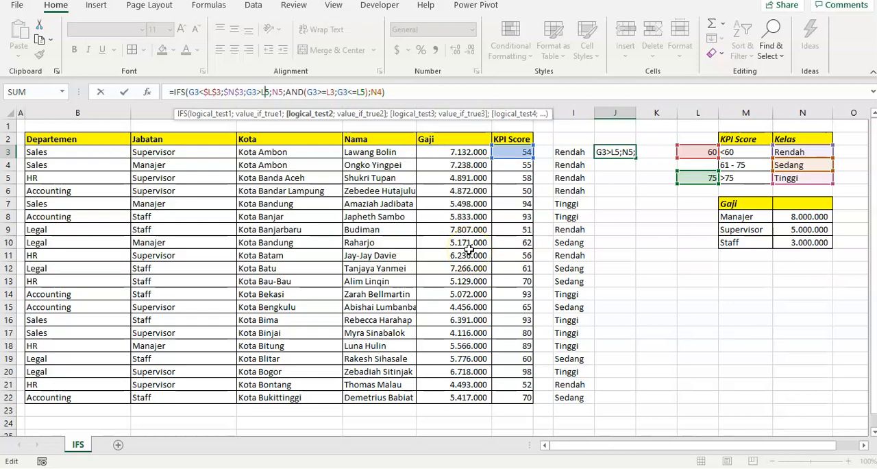
- Make the L5 and N5 references in the second condition and result of the IFS formula absolute
{"action": "key", "text": "F4"}
{"action": "key", "text": "Right"}
{"action": "key", "text": "F4"}
{"action": "key", "text": "Right"}
{"action": "key", "text": "Right"}
{"action": "key", "text": "Right"}
{"action": "key", "text": "Right"}
{"action": "key", "text": "Right"}
{"action": "key", "text": "Right"}
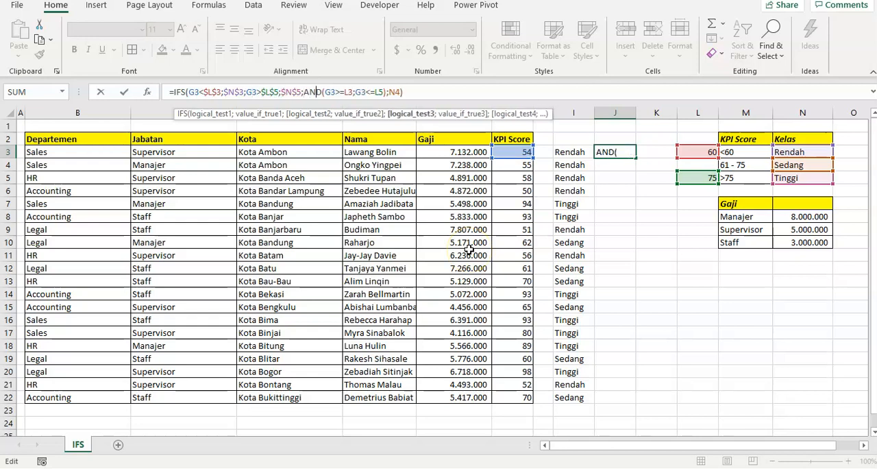
- Lock L3 and L5 inside the AND function and N4 in the last argument as absolute references, and enter the formula
{"action": "key", "text": "F4"}
{"action": "key", "text": "Right"}
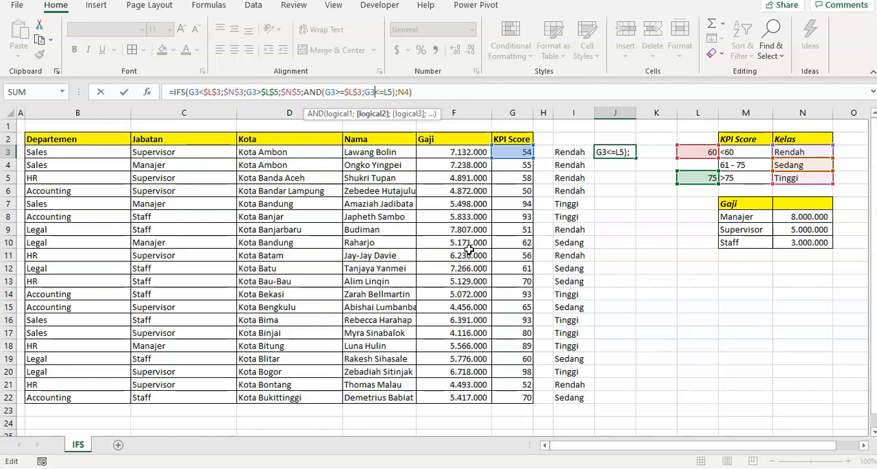
{"action": "key", "text": "F4"}
{"action": "key", "text": "Right"}
{"action": "key", "text": "Right"}
{"action": "key", "text": "F4"}
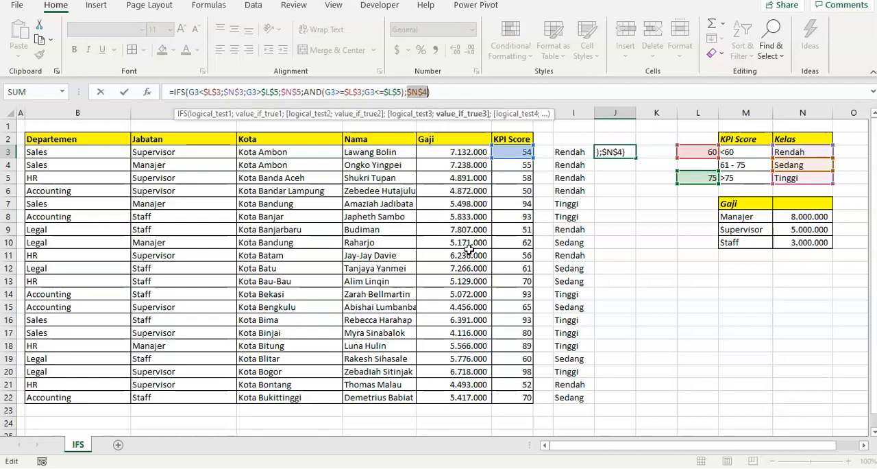
{"action": "key", "text": "Return"}
- Copy the IFS formula from J3 into the column down to J22
{"action": "key", "text": "Up"}
{"action": "key", "text": "ctrl+c"}
{"action": "key", "text": "Left"}
{"action": "key", "text": "ctrl+Down"}
{"action": "key", "text": "Right"}
{"action": "key", "text": "ctrl+shift+Up"}
{"action": "key", "text": "ctrl+v"}
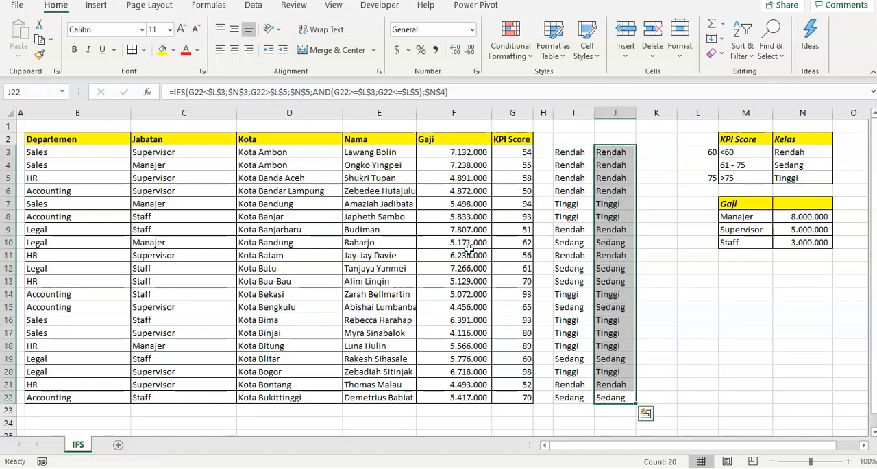
- Compare the nested IF results in column I with the IFS results in column J
{"action": "key", "text": "Down"}
{"action": "key", "text": "Up"}
{"action": "key", "text": "Up"}
{"action": "key", "text": "Up"}
{"action": "key", "text": "Up"}
{"action": "key", "text": "Up"}
{"action": "key", "text": "Up"}
{"action": "key", "text": "Up"}
{"action": "key", "text": "Up"}
{"action": "key", "text": "Up"}
{"action": "key", "text": "Up"}
{"action": "key", "text": "Up"}
{"action": "key", "text": "Up"}
{"action": "key", "text": "Up"}
{"action": "key", "text": "Up"}
{"action": "key", "text": "Up"}
{"action": "key", "text": "Up"}
{"action": "key", "text": "Up"}
{"action": "key", "text": "Up"}
{"action": "key", "text": "Up"}
{"action": "key", "text": "Up"}
{"action": "key", "text": "Left"}
{"action": "key", "text": "Down"}
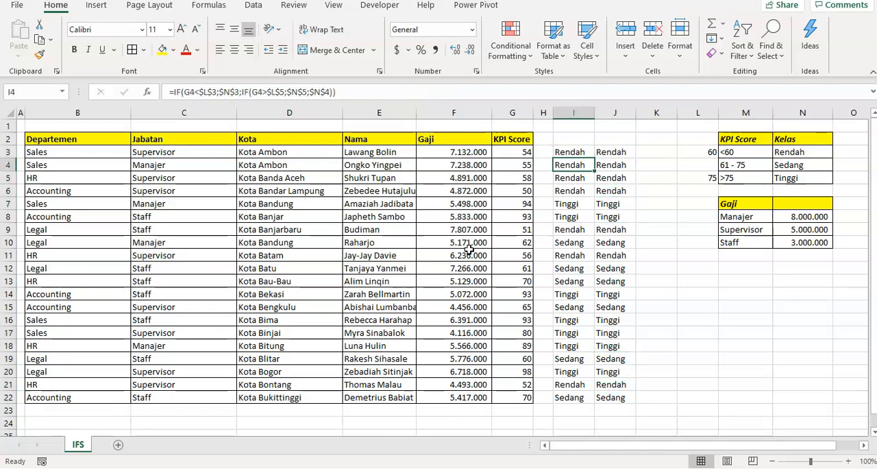
{"action": "key", "text": "Right"}
{"action": "key", "text": "Left"}
{"action": "key", "text": "ctrl+Down"}
{"action": "key", "text": "Right"}
{"action": "key", "text": "Right"}
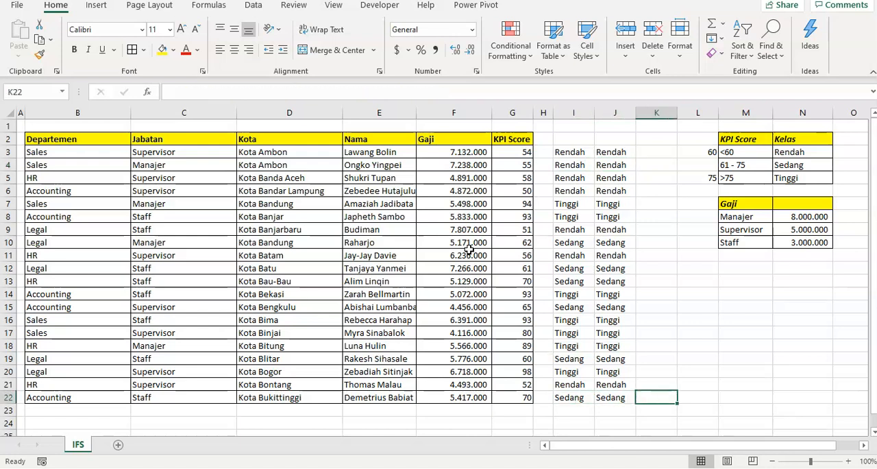
{"action": "key", "text": "Up"}
{"action": "key", "text": "Left"}
{"action": "key", "text": "ctrl+Up"}
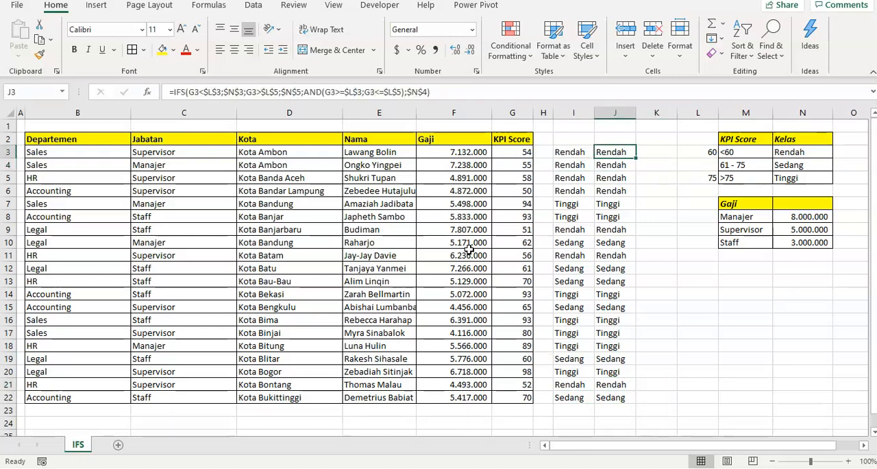
{"action": "key", "text": "Right"}
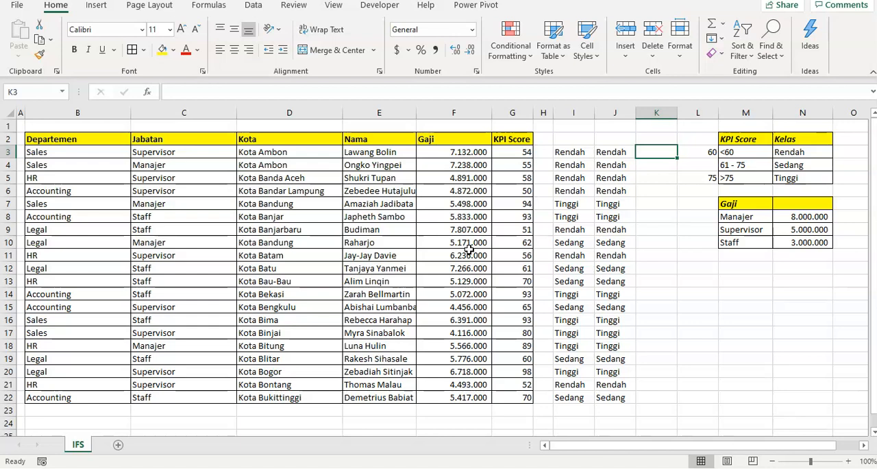
- Examine the Gaji column and the reference table giving the salary for Manajer, Supervisor and Staff
{"action": "key", "text": "Left"}
{"action": "key", "text": "Left"}
{"action": "key", "text": "Left"}
{"action": "key", "text": "Left"}
{"action": "key", "text": "Left"}
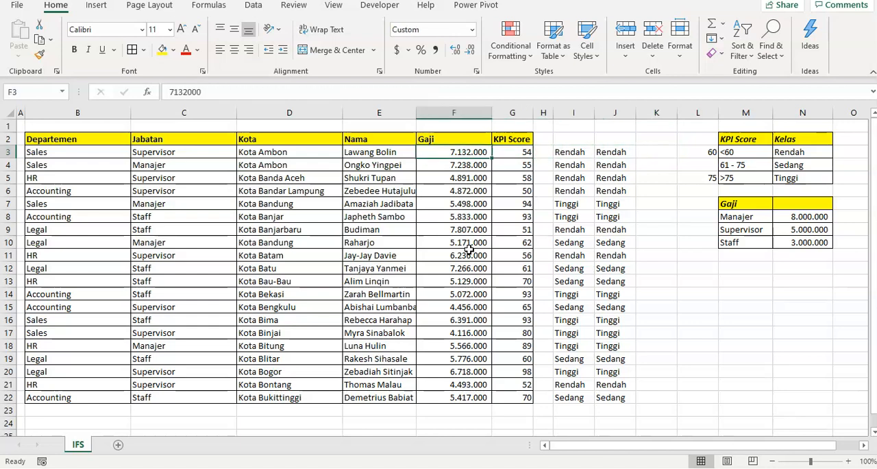
{"action": "key", "text": "Right"}
{"action": "key", "text": "Right"}
{"action": "key", "text": "Right"}
{"action": "key", "text": "Right"}
{"action": "key", "text": "Right"}
{"action": "key", "text": "Down"}
{"action": "key", "text": "Down"}
{"action": "key", "text": "Down"}
{"action": "key", "text": "Down"}
{"action": "key", "text": "Down"}
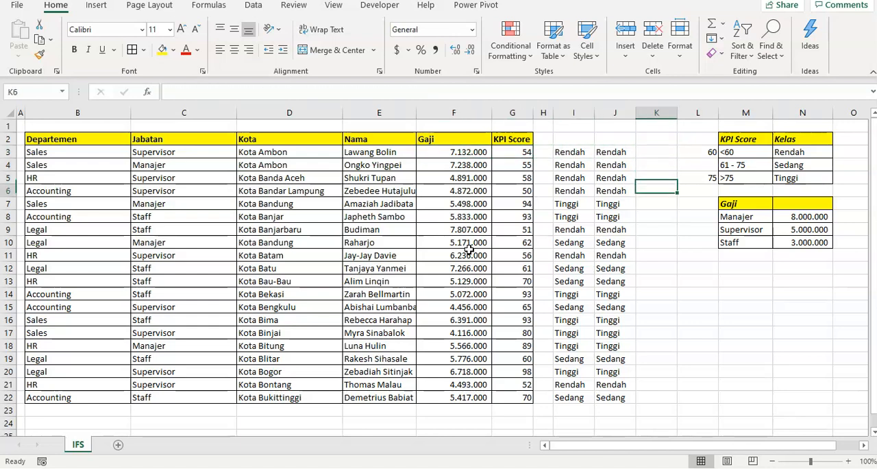
{"action": "key", "text": "Right"}
{"action": "key", "text": "Right"}
{"action": "key", "text": "shift+Down"}
{"action": "key", "text": "shift+Down"}
{"action": "key", "text": "Right"}
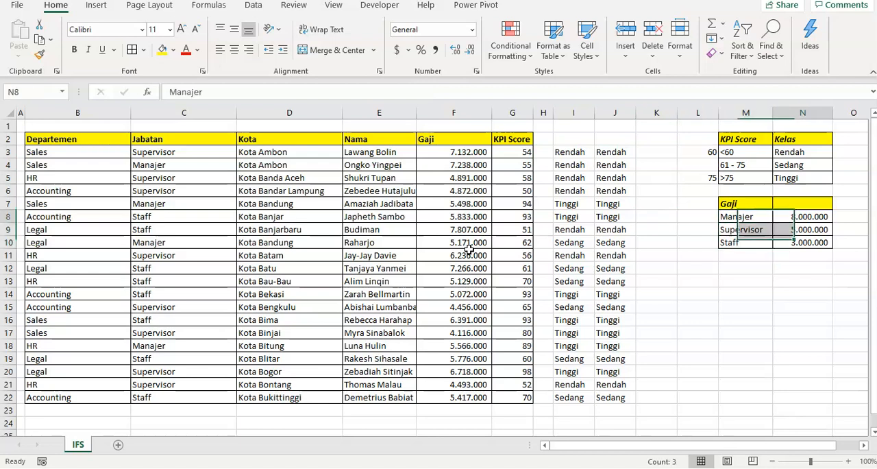
{"action": "key", "text": "Down"}
{"action": "key", "text": "Left"}
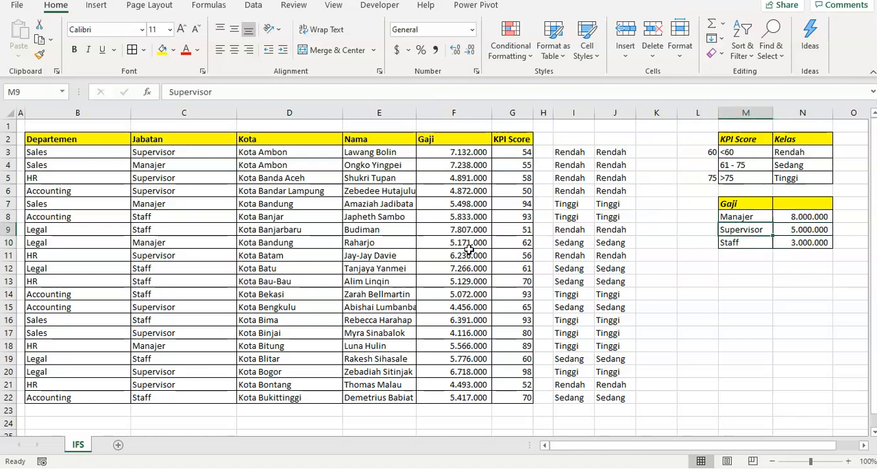
{"action": "key", "text": "Right"}
{"action": "key", "text": "Down"}
{"action": "key", "text": "Left"}
{"action": "key", "text": "Right"}
{"action": "key", "text": "Left"}
- Clear the salary values in F3:F22 of the Gaji column
{"action": "key", "text": "ctrl+Left"}
{"action": "key", "text": "Left"}
{"action": "key", "text": "Left"}
{"action": "key", "text": "Left"}
{"action": "key", "text": "Left"}
{"action": "key", "text": "ctrl+Up"}
{"action": "key", "text": "Down"}
{"action": "key", "text": "ctrl+shift+Down"}
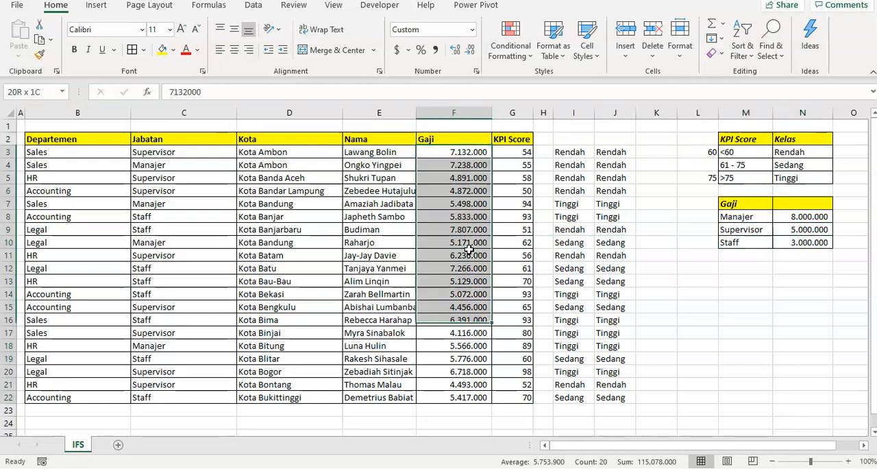
{"action": "key", "text": "Delete"}
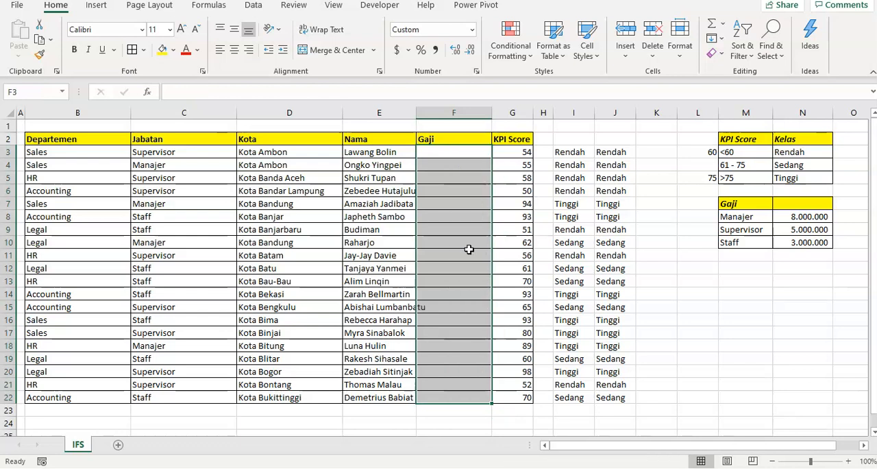
- Start an IFS formula in F3 whose first condition tests the job position in C3
{"action": "key", "text": "Left"}
{"action": "key", "text": "Right"}
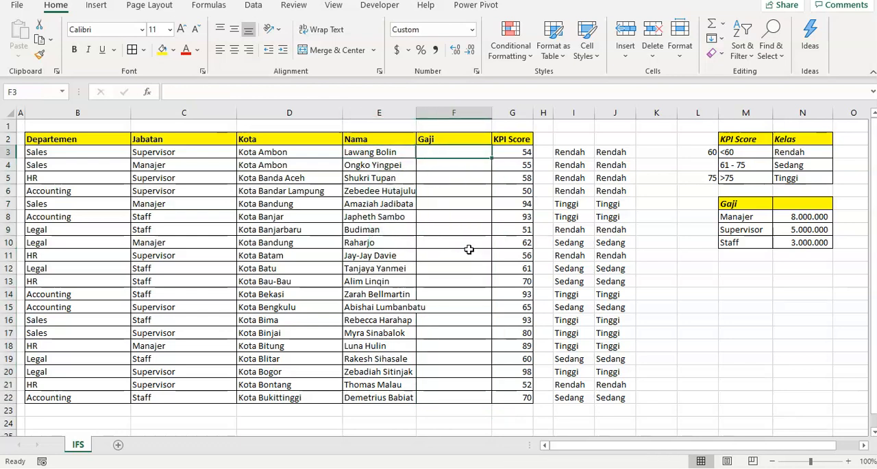
{"action": "type", "text": "=ifs("}
{"action": "key", "text": "Right"}
{"action": "key", "text": "Left"}
{"action": "key", "text": "Left"}
{"action": "key", "text": "Left"}
{"action": "key", "text": "Left"}
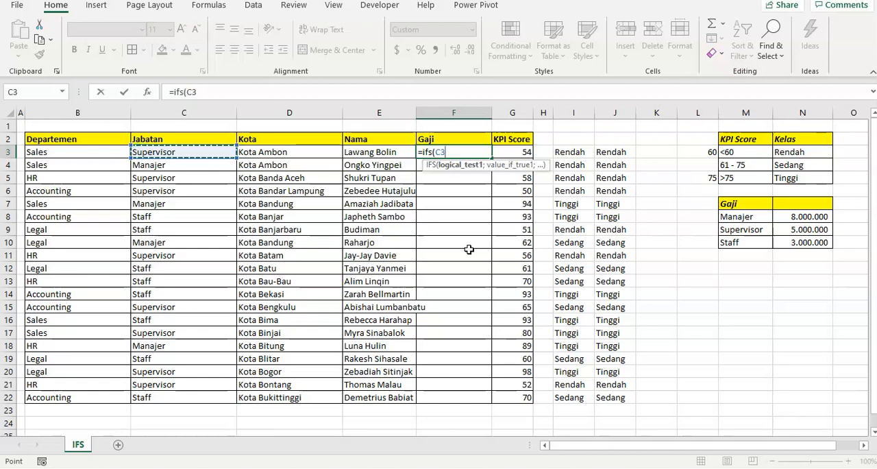
{"action": "type", "text": "="}
- Complete the first condition as C3=$M$8, with the Manajer cell as an absolute reference
{"action": "key", "text": "Right"}
{"action": "key", "text": "Right"}
{"action": "key", "text": "Right"}
{"action": "key", "text": "Right"}
{"action": "key", "text": "Right"}
{"action": "key", "text": "Right"}
{"action": "key", "text": "Right"}
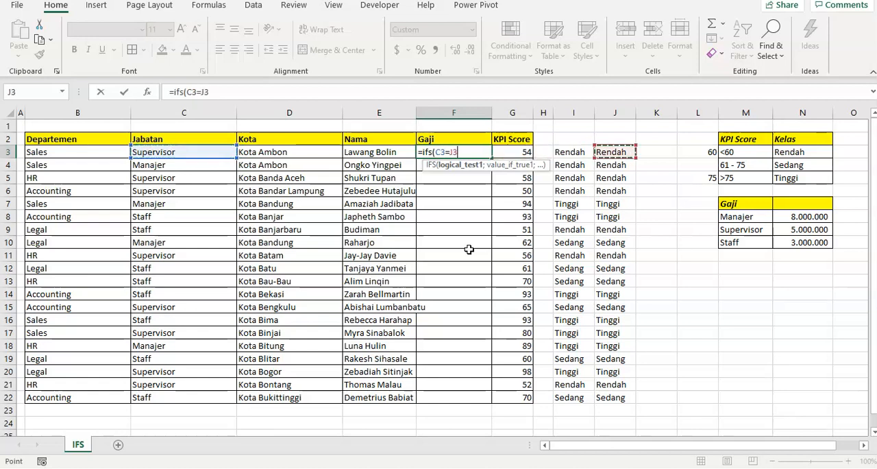
{"action": "key", "text": "Down"}
{"action": "key", "text": "Down"}
{"action": "key", "text": "Down"}
{"action": "key", "text": "Down"}
{"action": "key", "text": "Down"}
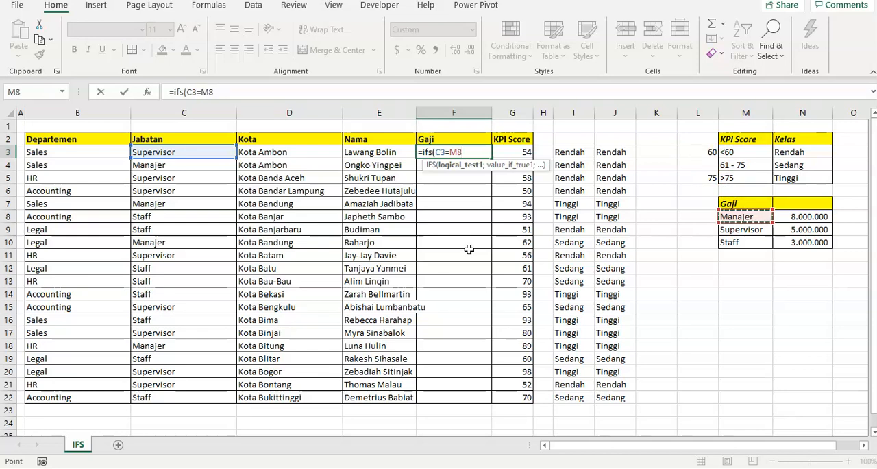
{"action": "key", "text": "F4"}
- Add N8, the Manajer salary, as the value returned by the first condition
{"action": "type", "text": ";"}
{"action": "key", "text": "Right"}
{"action": "key", "text": "Right"}
{"action": "key", "text": "Right"}
{"action": "key", "text": "Right"}
{"action": "key", "text": "Right"}
{"action": "key", "text": "Right"}
{"action": "key", "text": "Right"}
{"action": "key", "text": "Right"}
{"action": "key", "text": "Down"}
{"action": "key", "text": "Down"}
{"action": "key", "text": "Down"}
{"action": "key", "text": "Down"}
{"action": "key", "text": "Down"}
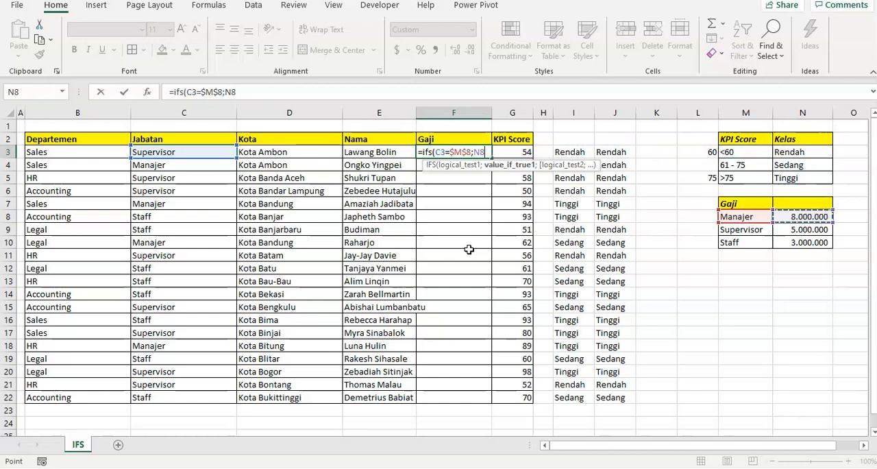
- Add C3=$M$9 as the second condition, with the Supervisor cell as an absolute reference
{"action": "type", "text": ";"}
{"action": "key", "text": "Left"}
{"action": "key", "text": "Left"}
{"action": "key", "text": "Left"}
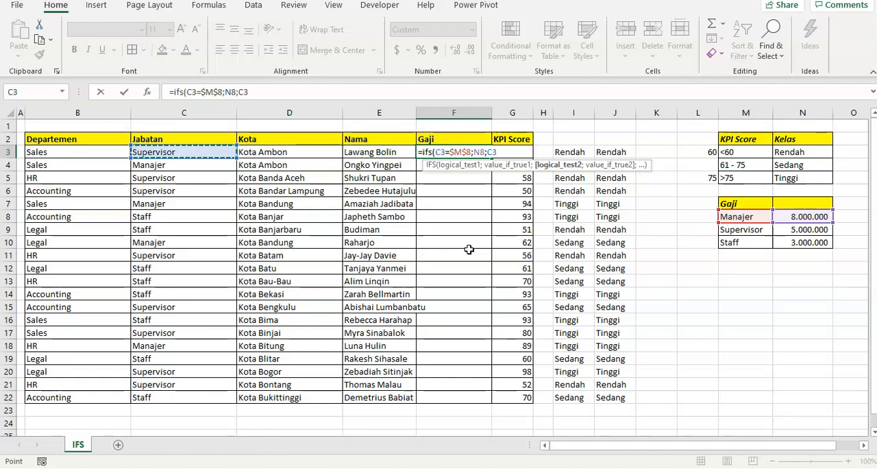
{"action": "type", "text": "="}
{"action": "key", "text": "Right"}
{"action": "key", "text": "Right"}
{"action": "key", "text": "Right"}
{"action": "key", "text": "Right"}
{"action": "key", "text": "Right"}
{"action": "key", "text": "Right"}
{"action": "key", "text": "Right"}
{"action": "key", "text": "Down"}
{"action": "key", "text": "Down"}
{"action": "key", "text": "Down"}
{"action": "key", "text": "Down"}
{"action": "key", "text": "Down"}
{"action": "key", "text": "Down"}
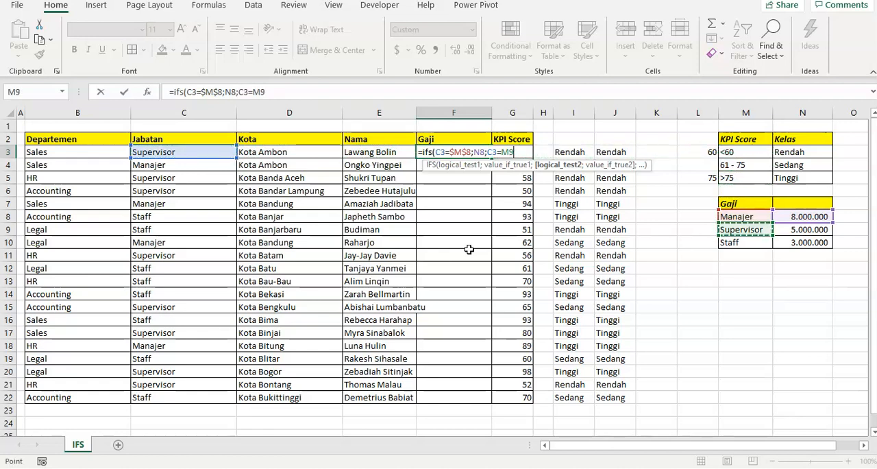
{"action": "type", "text": ";"}
{"action": "key", "text": "BackSpace"}
{"action": "key", "text": "F4"}
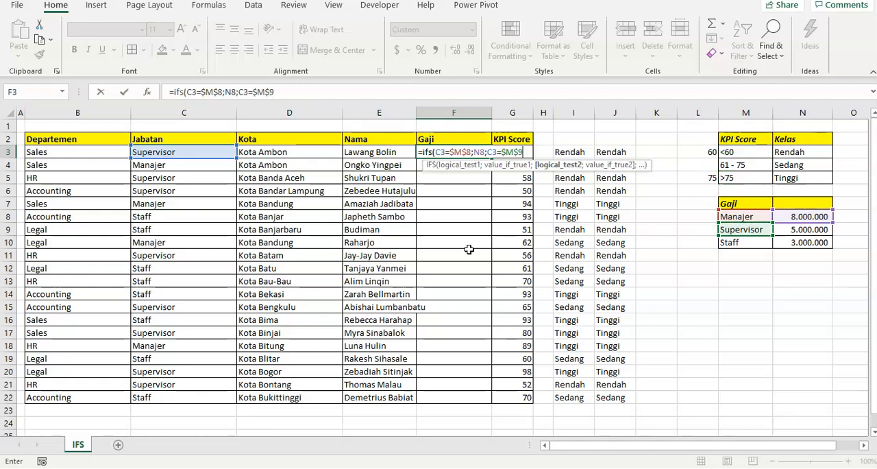
- Add N9, the Supervisor salary, as the value returned by the second condition
{"action": "type", "text": ";"}
{"action": "key", "text": "Right"}
{"action": "key", "text": "Right"}
{"action": "key", "text": "Right"}
{"action": "key", "text": "Right"}
{"action": "key", "text": "Right"}
{"action": "key", "text": "Right"}
{"action": "key", "text": "Right"}
{"action": "key", "text": "Right"}
{"action": "key", "text": "Down"}
{"action": "key", "text": "Down"}
{"action": "key", "text": "Down"}
{"action": "key", "text": "Down"}
{"action": "key", "text": "Down"}
{"action": "key", "text": "Down"}
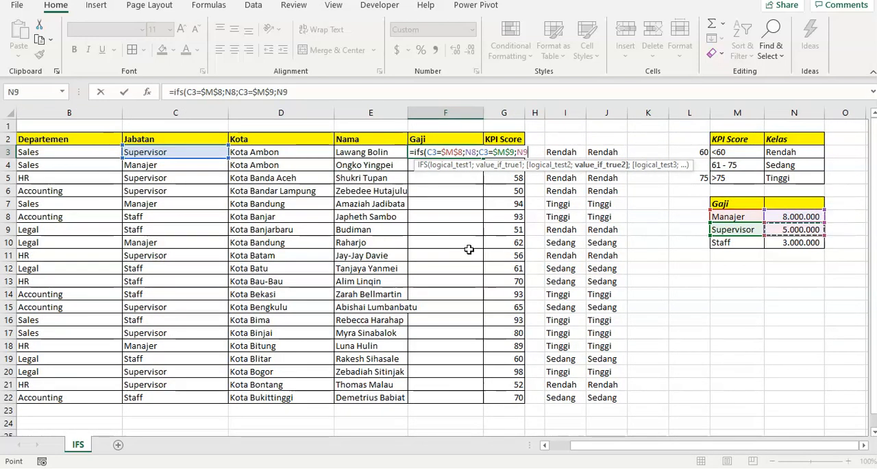
- Add C3=M10 as the third condition, comparing the job position with Staff
{"action": "type", "text": ";"}
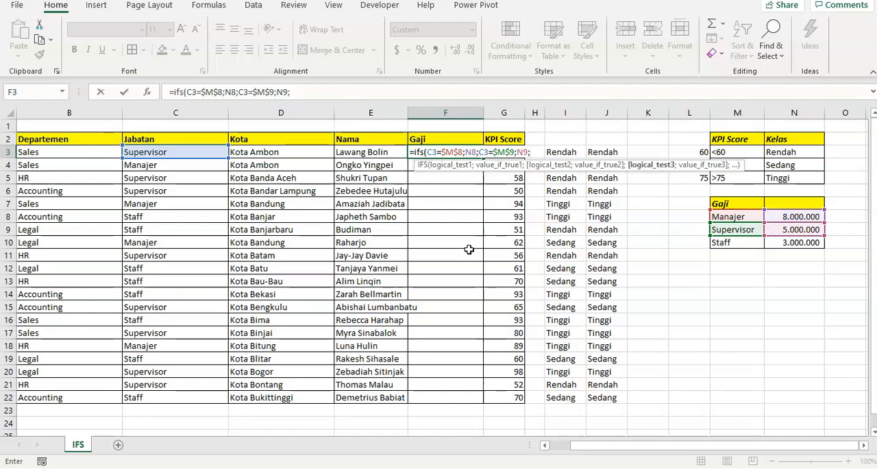
{"action": "key", "text": "Left"}
{"action": "key", "text": "Left"}
{"action": "key", "text": "Left"}
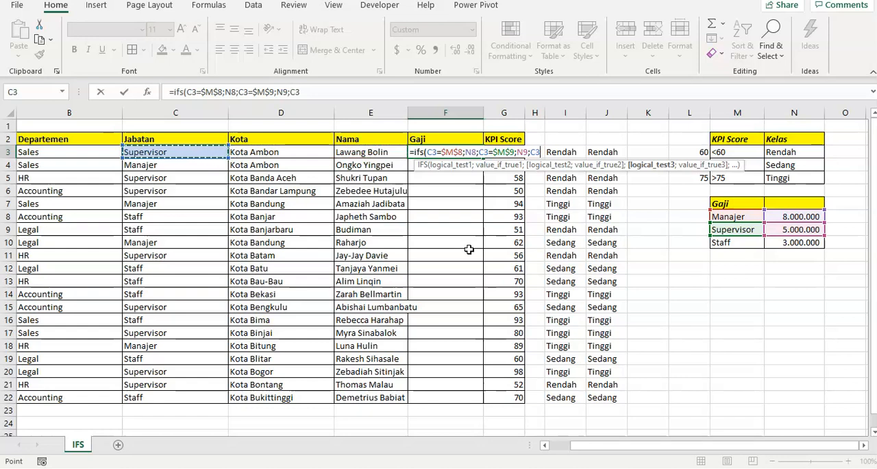
{"action": "type", "text": "="}
{"action": "key", "text": "Right"}
{"action": "key", "text": "Right"}
{"action": "key", "text": "Right"}
{"action": "key", "text": "Right"}
{"action": "key", "text": "Right"}
{"action": "key", "text": "Right"}
{"action": "key", "text": "Right"}
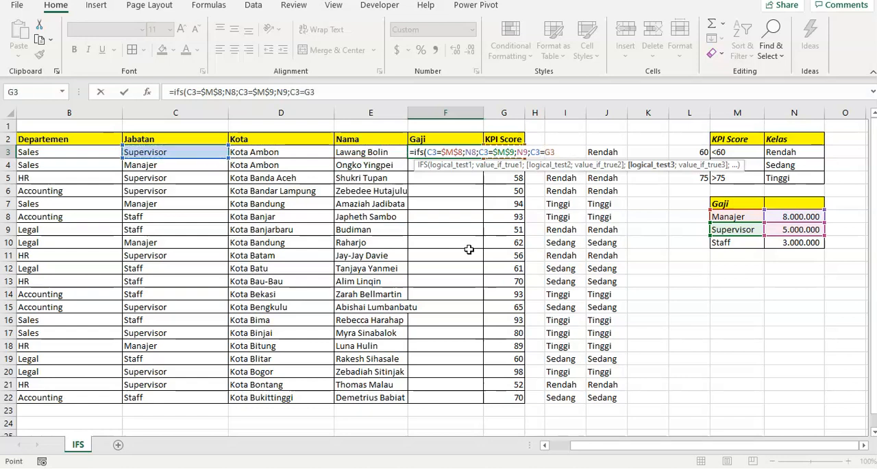
{"action": "key", "text": "Down"}
{"action": "key", "text": "Down"}
{"action": "key", "text": "Down"}
{"action": "key", "text": "Down"}
{"action": "key", "text": "Down"}
{"action": "key", "text": "Down"}
{"action": "key", "text": "Down"}
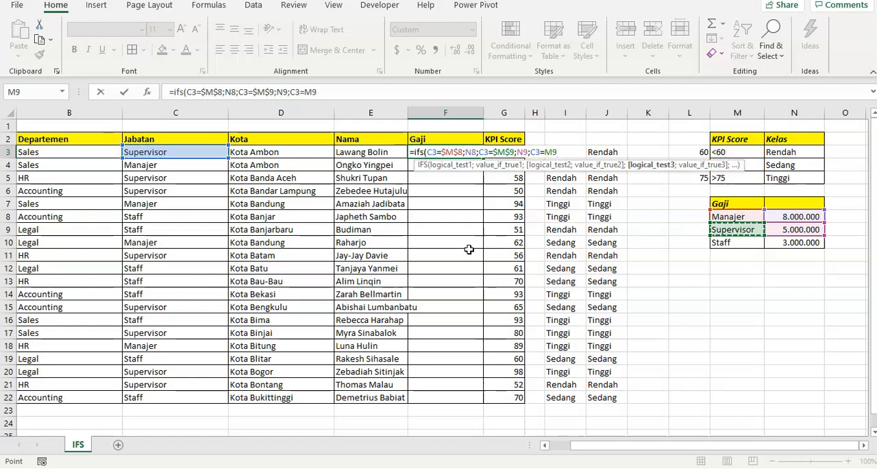
- Remove the prematurely started result argument and make the M10 reference in the third condition absolute
{"action": "type", "text": ";"}
{"action": "key", "text": "Right"}
{"action": "key", "text": "Right"}
{"action": "key", "text": "Right"}
{"action": "key", "text": "Right"}
{"action": "key", "text": "Right"}
{"action": "key", "text": "Right"}
{"action": "key", "text": "Right"}
{"action": "key", "text": "BackSpace"}
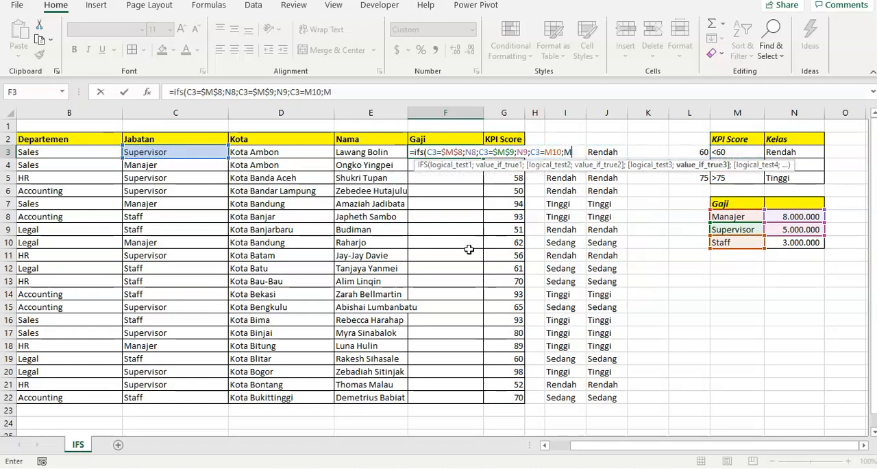
{"action": "key", "text": "BackSpace"}
{"action": "key", "text": "BackSpace"}
{"action": "key", "text": "BackSpace"}
{"action": "type", "text": "0"}
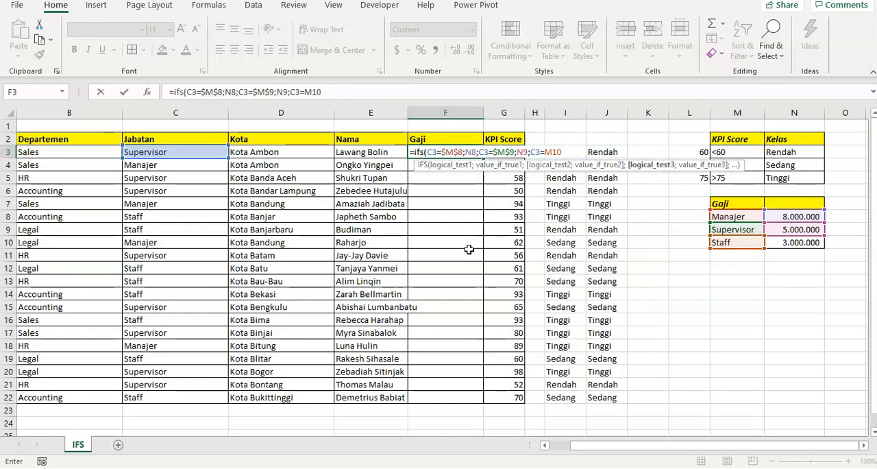
{"action": "key", "text": "F4"}
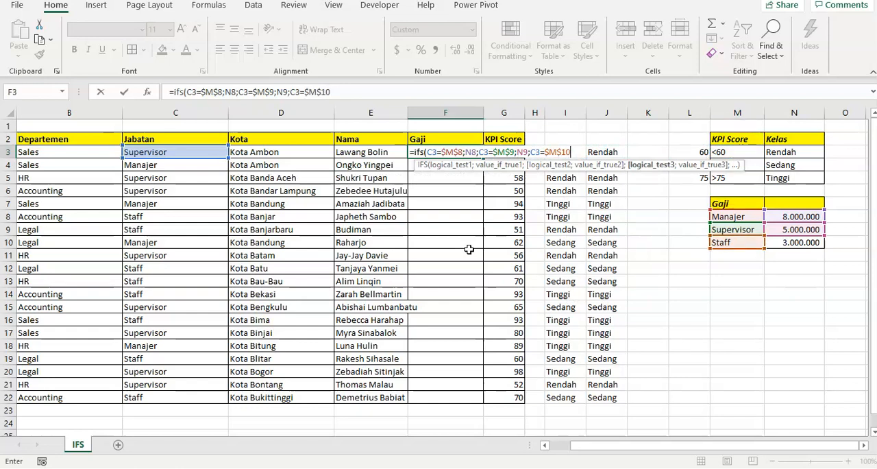
- Add N10, the Staff salary, as the third condition's result, then close and enter the IFS formula in F3
{"action": "type", "text": ";"}
{"action": "key", "text": "Right"}
{"action": "key", "text": "Right"}
{"action": "key", "text": "Right"}
{"action": "key", "text": "Right"}
{"action": "key", "text": "Right"}
{"action": "key", "text": "Right"}
{"action": "key", "text": "Right"}
{"action": "key", "text": "Right"}
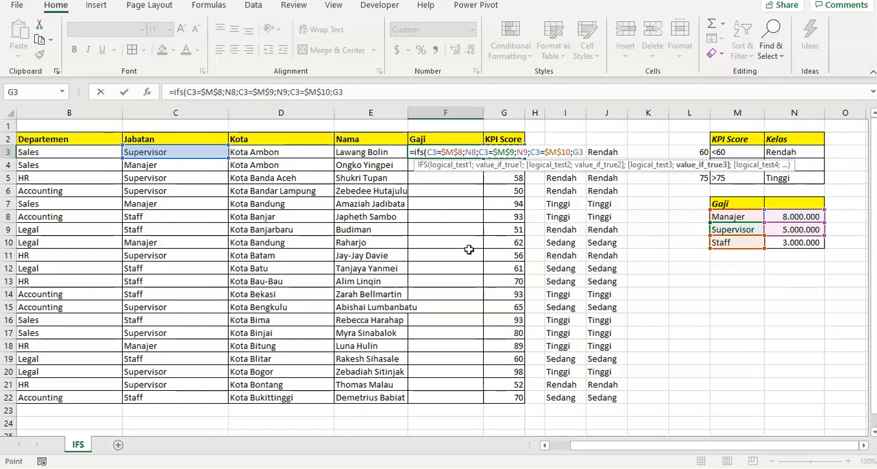
{"action": "key", "text": "Down"}
{"action": "key", "text": "Down"}
{"action": "key", "text": "Down"}
{"action": "key", "text": "Down"}
{"action": "key", "text": "Down"}
{"action": "key", "text": "Down"}
{"action": "key", "text": "Down"}
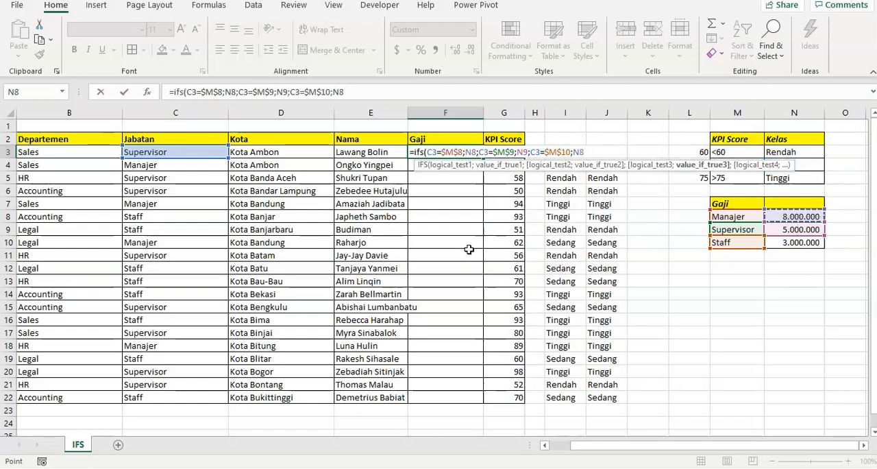
{"action": "type", "text": ")"}
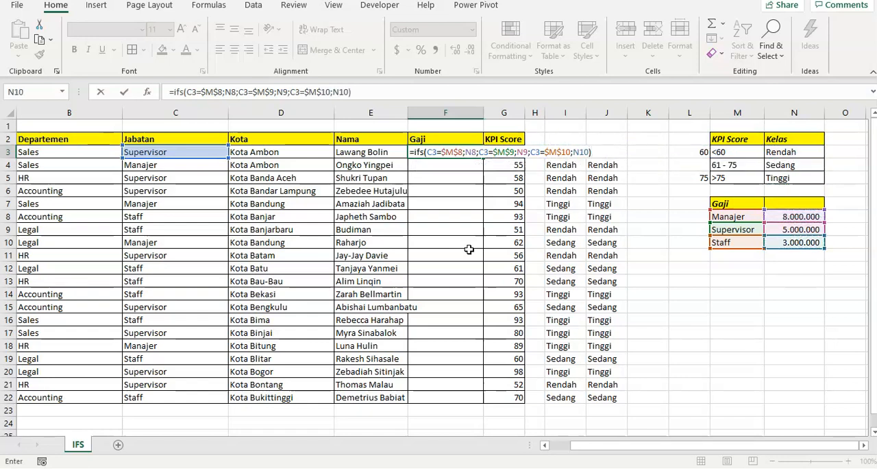
{"action": "key", "text": "ctrl+Return"}
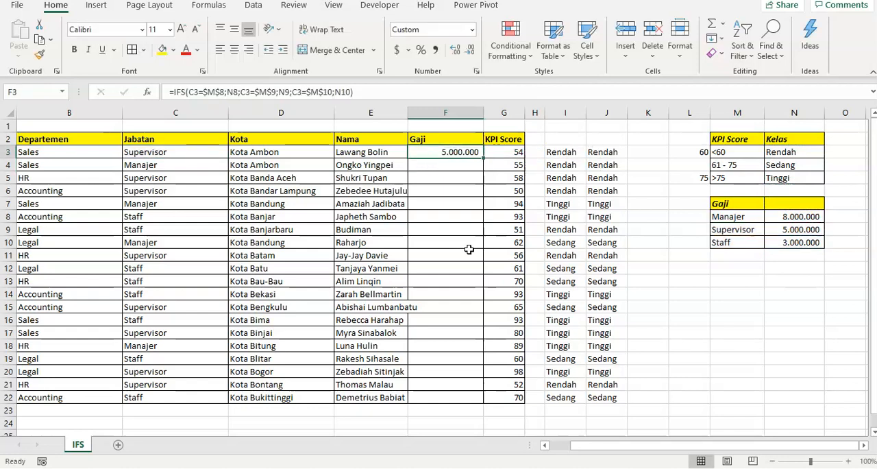
- Copy the Gaji formula from F3 to all employee rows, F3 through F22
{"action": "key", "text": "ctrl+c"}
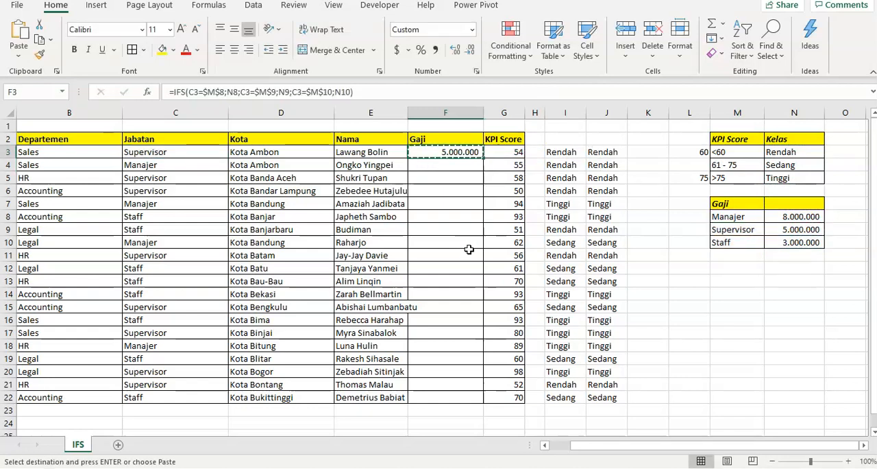
{"action": "key", "text": "Left"}
{"action": "key", "text": "ctrl+Down"}
{"action": "key", "text": "Right"}
{"action": "key", "text": "ctrl+shift+Up"}
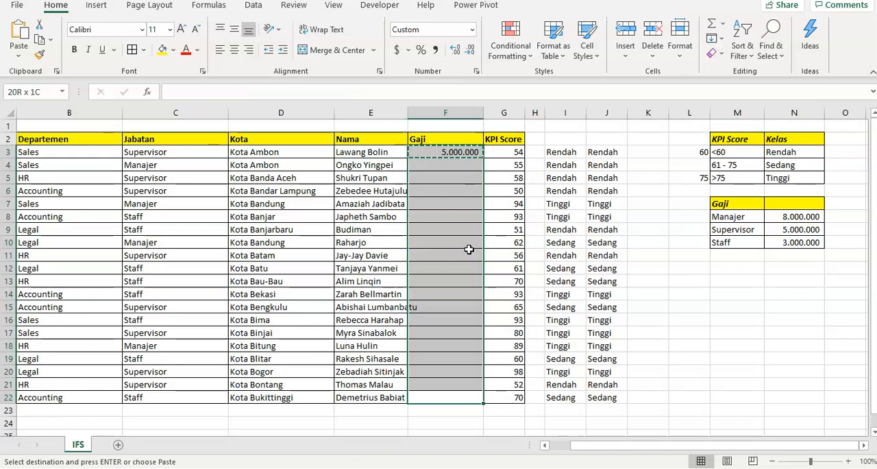
{"action": "key", "text": "ctrl+v"}
{"action": "key", "text": "Escape"}
{"action": "key", "text": "Down"}
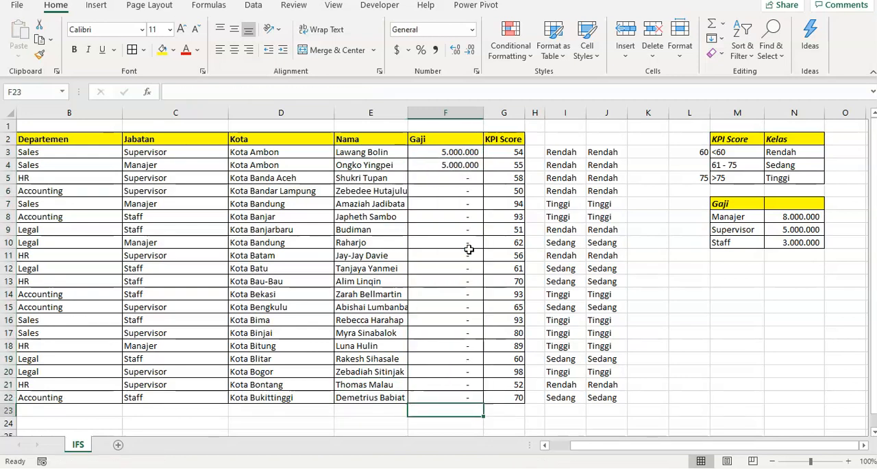
- Examine the copied Gaji formula in F4 to see which salary cells it references
{"action": "key", "text": "Up"}
{"action": "key", "text": "ctrl+Up"}
{"action": "key", "text": "Down"}
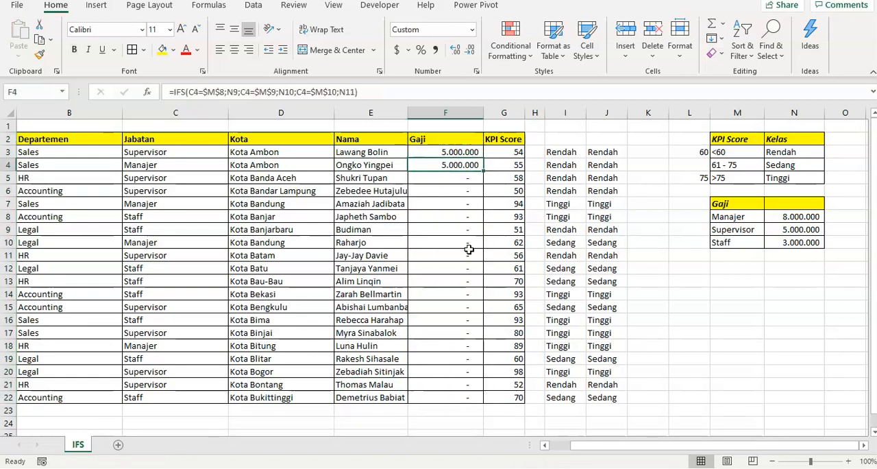
{"action": "key", "text": "F2"}
{"action": "key", "text": "Escape"}
{"action": "key", "text": "F2"}
{"action": "key", "text": "Escape"}
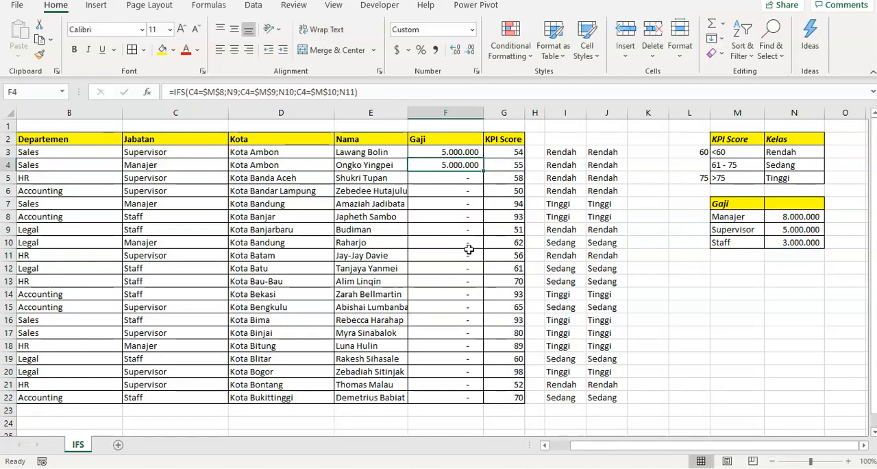
- Make the N10 reference absolute ($N$10) in the IFS formula in F3
{"action": "key", "text": "Up"}
{"action": "key", "text": "F2"}
{"action": "key", "text": "Left"}
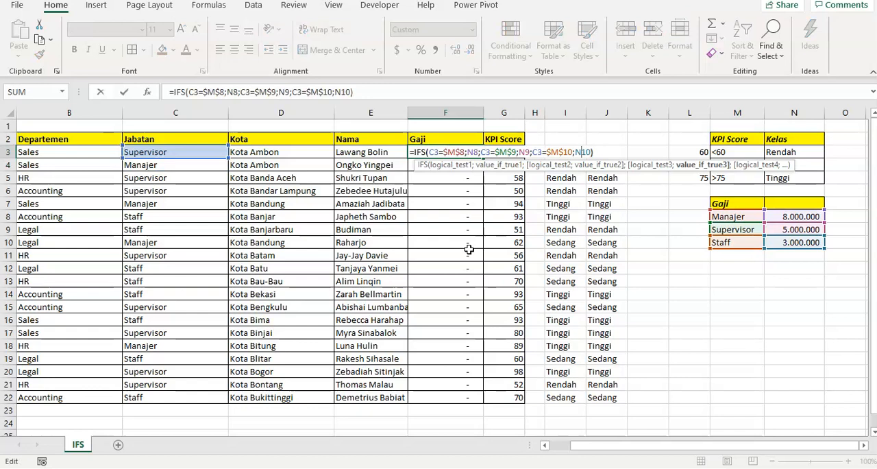
{"action": "key", "text": "F4"}
{"action": "key", "text": "Return"}
{"action": "key", "text": "Up"}
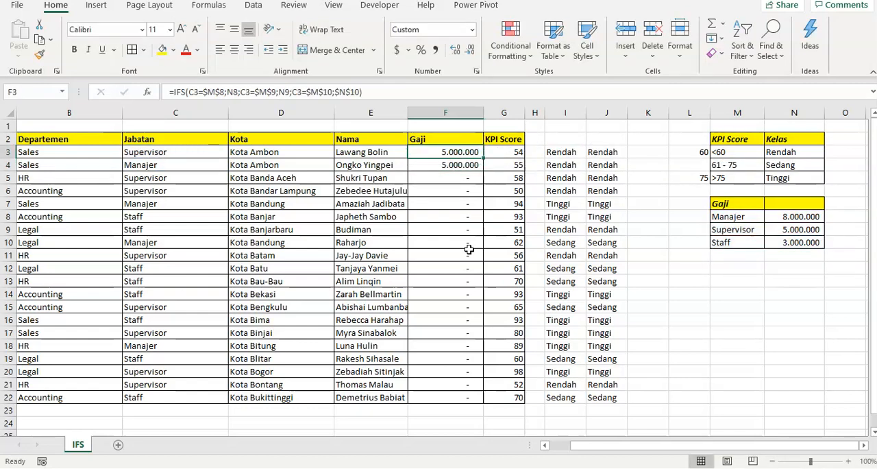
- Copy the F3 formula with the absolute Staff salary reference down through F22
{"action": "key", "text": "ctrl+c"}
{"action": "key", "text": "ctrl+shift+Down"}
{"action": "key", "text": "Return"}
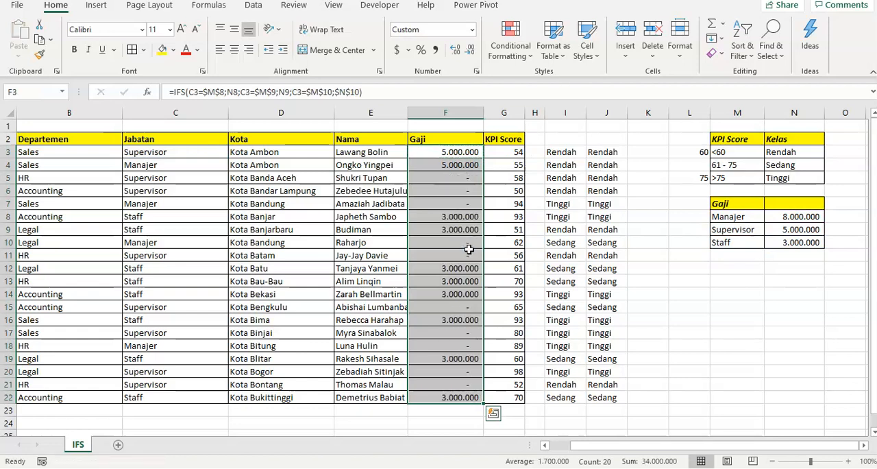
- Inspect the cell references used by the Gaji formula in F5
{"action": "key", "text": "Down"}
{"action": "key", "text": "Down"}
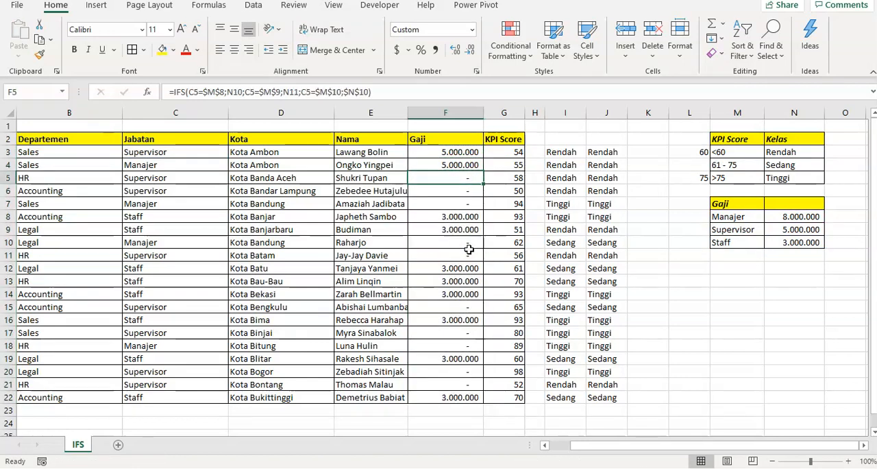
{"action": "key", "text": "F2"}
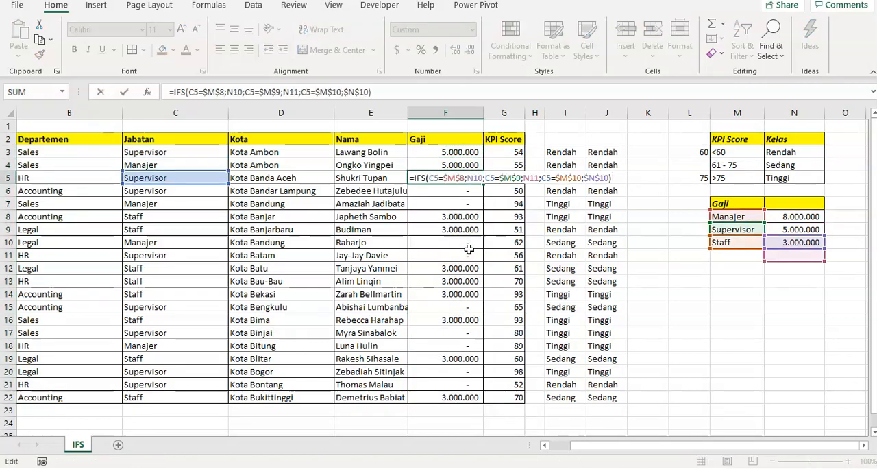
{"action": "key", "text": "Escape"}
- Try to make the N9 reference absolute in the IFS formula in F3
{"action": "key", "text": "Up"}
{"action": "key", "text": "Up"}
{"action": "key", "text": "F2"}
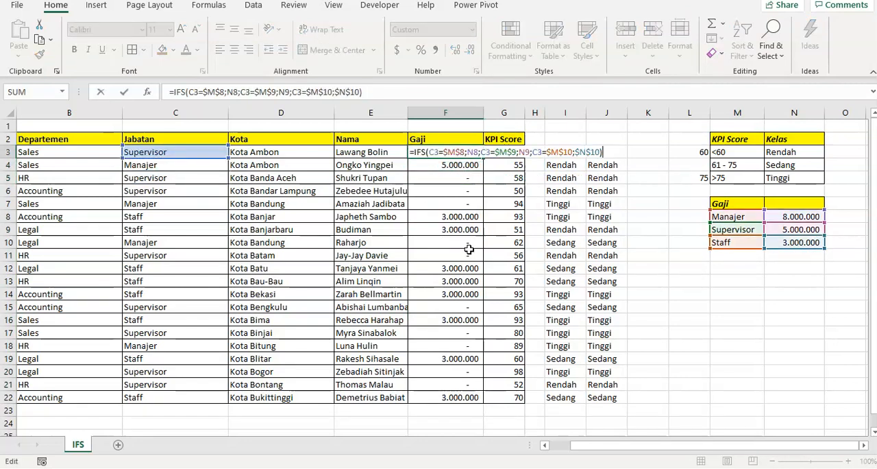
{"action": "key", "text": "Left"}
{"action": "key", "text": "Left"}
{"action": "key", "text": "Left"}
{"action": "key", "text": "Left"}
{"action": "key", "text": "Left"}
{"action": "key", "text": "Left"}
{"action": "key", "text": "Left"}
{"action": "key", "text": "Left"}
{"action": "key", "text": "Left"}
{"action": "key", "text": "Left"}
{"action": "key", "text": "Left"}
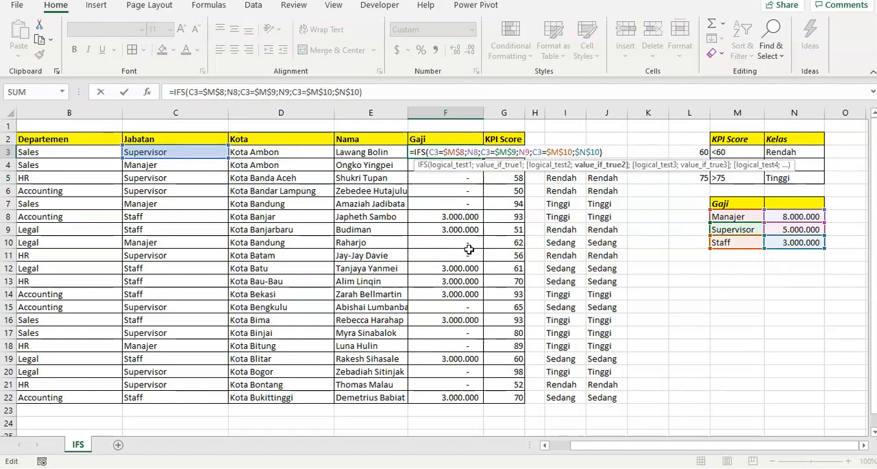
{"action": "key", "text": "F4"}
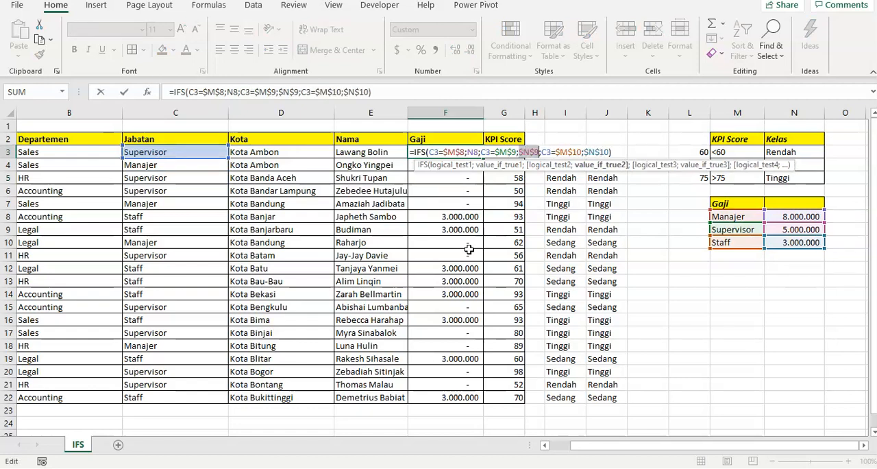
{"action": "key", "text": "F4"}
{"action": "key", "text": "F4"}
{"action": "key", "text": "F4"}
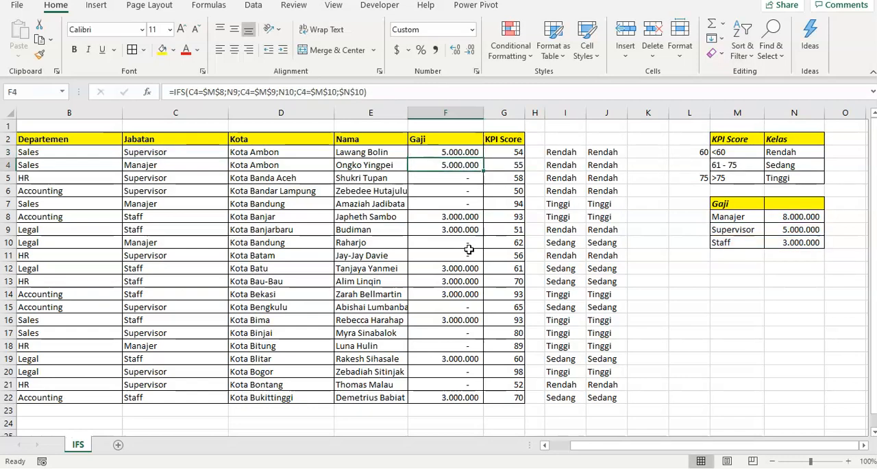
{"action": "key", "text": "Return"}
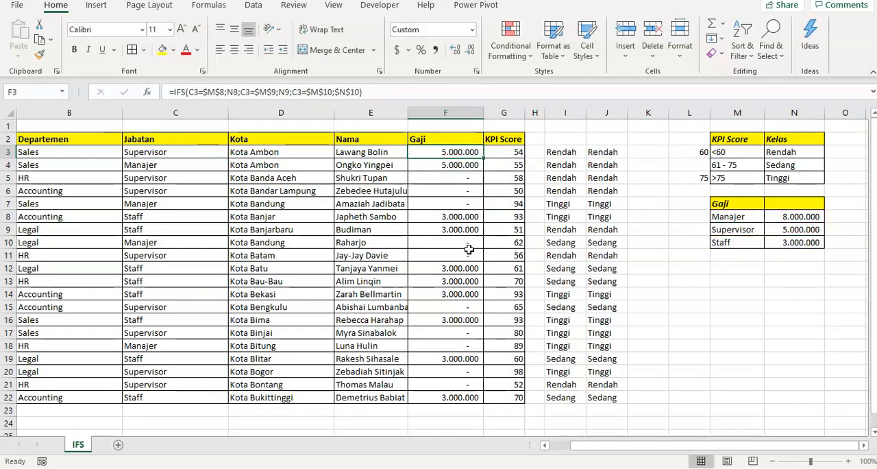
- Examine the salary references in the Gaji formulas row by row from F3 to F9
{"action": "key", "text": "F2"}
{"action": "key", "text": "Return"}
{"action": "key", "text": "F2"}
{"action": "key", "text": "Return"}
{"action": "key", "text": "F2"}
{"action": "key", "text": "Return"}
{"action": "key", "text": "F2"}
{"action": "key", "text": "Return"}
{"action": "key", "text": "F2"}
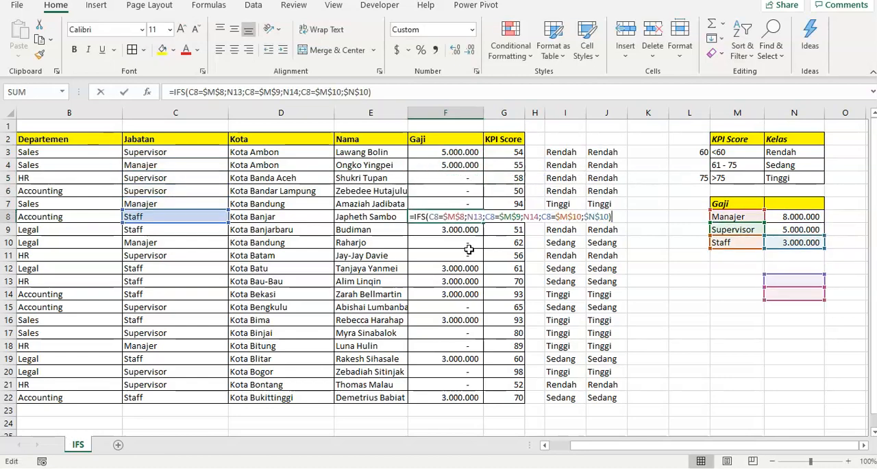
{"action": "key", "text": "Return"}
{"action": "key", "text": "F2"}
{"action": "key", "text": "Escape"}
- Make the N8 and N9 salary references absolute ($N$8 and $N$9) in the IFS formula in F3
{"action": "key", "text": "Up"}
{"action": "key", "text": "Up"}
{"action": "key", "text": "Up"}
{"action": "key", "text": "Up"}
{"action": "key", "text": "Up"}
{"action": "key", "text": "Up"}
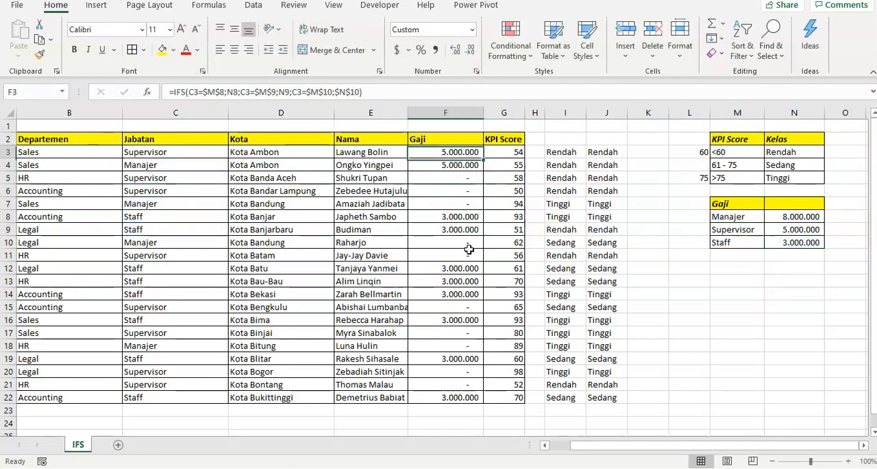
{"action": "key", "text": "F2"}
{"action": "key", "text": "Left"}
{"action": "key", "text": "Left"}
{"action": "key", "text": "Left"}
{"action": "key", "text": "Left"}
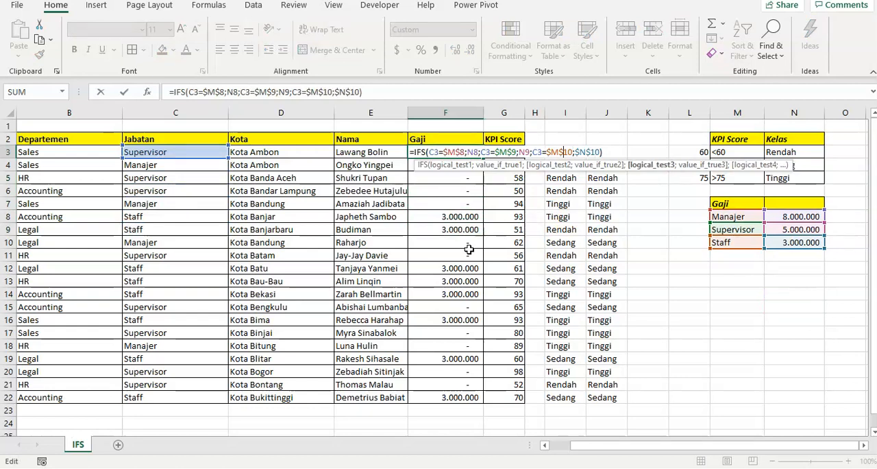
{"action": "key", "text": "Left"}
{"action": "key", "text": "Left"}
{"action": "key", "text": "Left"}
{"action": "key", "text": "Left"}
{"action": "key", "text": "Left"}
{"action": "key", "text": "Left"}
{"action": "key", "text": "Left"}
{"action": "key", "text": "Left"}
{"action": "key", "text": "Left"}
{"action": "key", "text": "Left"}
{"action": "key", "text": "Left"}
{"action": "key", "text": "F4"}
{"action": "key", "text": "Right"}
{"action": "key", "text": "Right"}
{"action": "key", "text": "Right"}
{"action": "key", "text": "Right"}
{"action": "key", "text": "Right"}
{"action": "key", "text": "Right"}
{"action": "key", "text": "F4"}
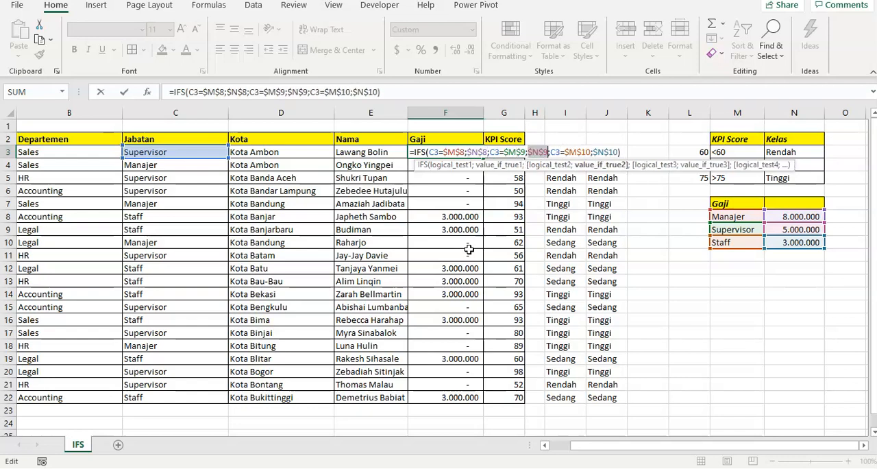
{"action": "key", "text": "ctrl+Return"}
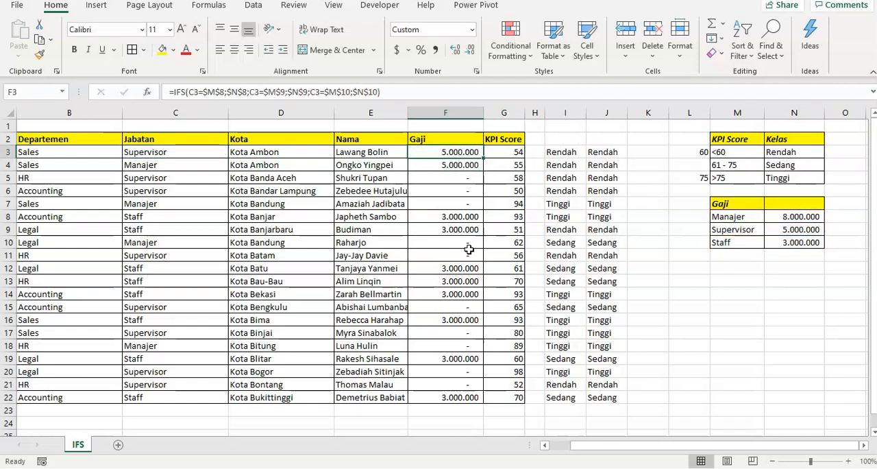
- Copy the fully absolute IFS formula from F3 over the Gaji column through F22
{"action": "key", "text": "ctrl+c"}
{"action": "key", "text": "ctrl+shift+Down"}
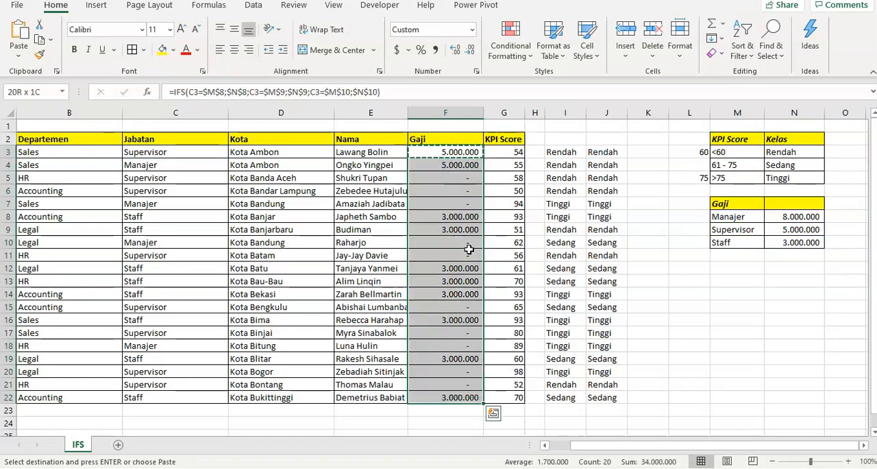
{"action": "key", "text": "ctrl+v"}
{"action": "key", "text": "Down"}
{"action": "key", "text": "Down"}
{"action": "key", "text": "Down"}
{"action": "key", "text": "Up"}
{"action": "key", "text": "Up"}
{"action": "key", "text": "Up"}
{"action": "key", "text": "Up"}
{"action": "key", "text": "Down"}
{"action": "key", "text": "Down"}
{"action": "key", "text": "Down"}
{"action": "key", "text": "Down"}
{"action": "key", "text": "Down"}
{"action": "key", "text": "Down"}
{"action": "key", "text": "Down"}
{"action": "key", "text": "Down"}
{"action": "key", "text": "Down"}
{"action": "key", "text": "Down"}
{"action": "key", "text": "Down"}
{"action": "key", "text": "Down"}
{"action": "key", "text": "Down"}
{"action": "key", "text": "Down"}
{"action": "key", "text": "Down"}
{"action": "key", "text": "Down"}
{"action": "key", "text": "Down"}
{"action": "key", "text": "Down"}
{"action": "key", "text": "Down"}
{"action": "key", "text": "Up"}
{"action": "key", "text": "Up"}
{"action": "key", "text": "Up"}
{"action": "key", "text": "Up"}
{"action": "key", "text": "Up"}
{"action": "key", "text": "Up"}
{"action": "key", "text": "Up"}
{"action": "key", "text": "Up"}
{"action": "key", "text": "Up"}
{"action": "key", "text": "Up"}
{"action": "key", "text": "Up"}
{"action": "key", "text": "Up"}
{"action": "key", "text": "Up"}
{"action": "key", "text": "Up"}
{"action": "key", "text": "Up"}
{"action": "key", "text": "Up"}
{"action": "key", "text": "Up"}
{"action": "key", "text": "Up"}
{"action": "key", "text": "Up"}
{"action": "key", "text": "Down"}
{"action": "key", "text": "Down"}
{"action": "key", "text": "Down"}
{"action": "key", "text": "Down"}
{"action": "key", "text": "Up"}
{"action": "key", "text": "Up"}
{"action": "key", "text": "Up"}
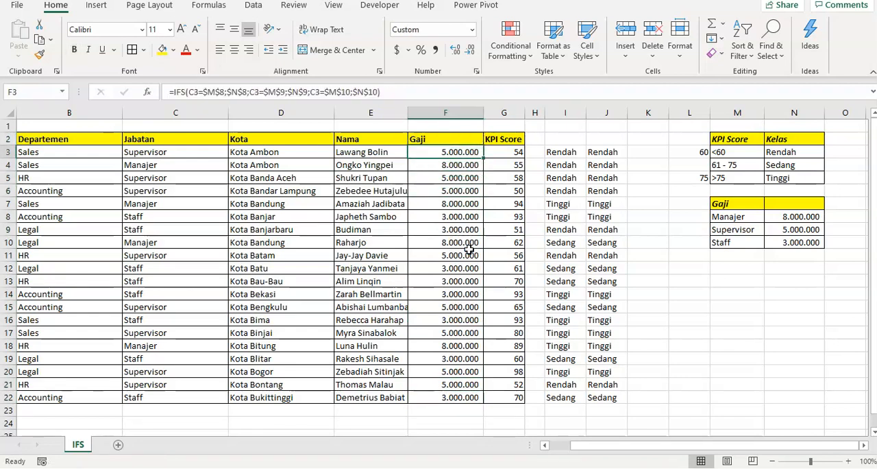
- Review the Gaji IFS formula in F3 against the nested IF formula for the KPI score in I3
{"action": "key", "text": "F2"}
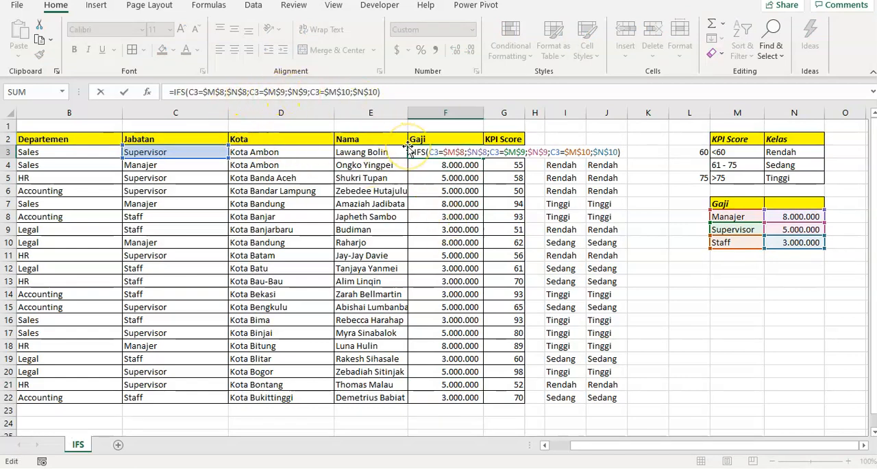
{"action": "key", "text": "Escape"}
{"action": "key", "text": "Right"}
{"action": "key", "text": "Right"}
{"action": "key", "text": "Right"}
{"action": "key", "text": "Right"}
{"action": "key", "text": "Left"}
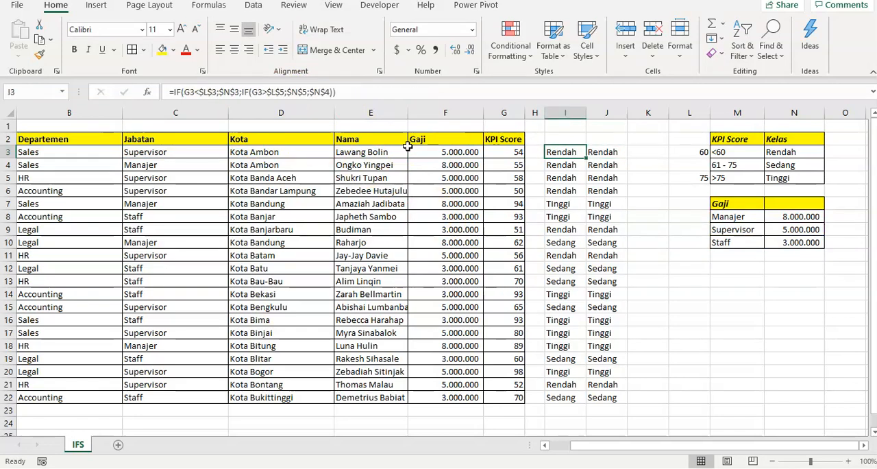
{"action": "key", "text": "F2"}
{"action": "key", "text": "Escape"}
{"action": "key", "text": "Left"}
{"action": "key", "text": "Left"}
{"action": "key", "text": "Left"}
{"action": "key", "text": "Left"}
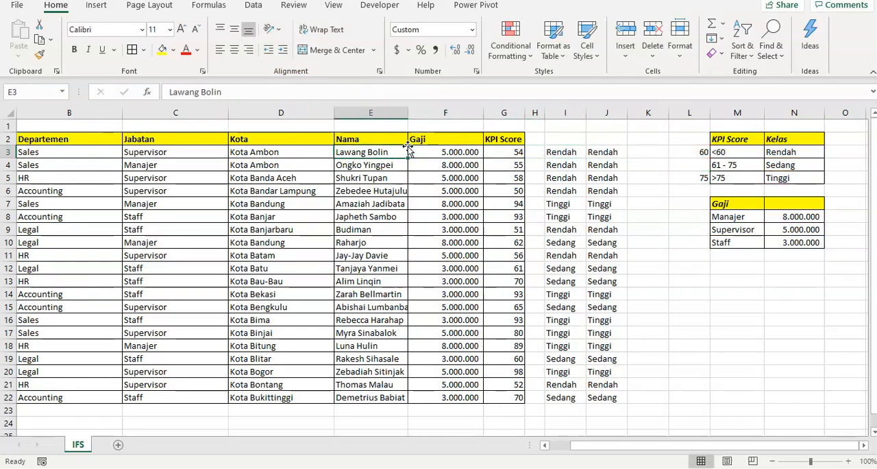
{"action": "key", "text": "Right"}
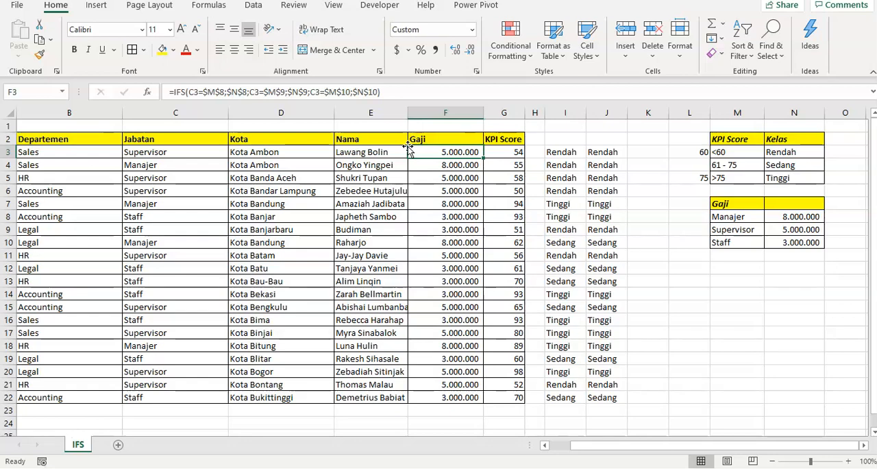
{"action": "key", "text": "F2"}
{"action": "key", "text": "Escape"}
{"action": "scroll", "coordinate": [444, 223], "scroll_direction": "down", "scroll_amount": 2}
{"action": "scroll", "coordinate": [443, 221], "scroll_direction": "up", "scroll_amount": 2}
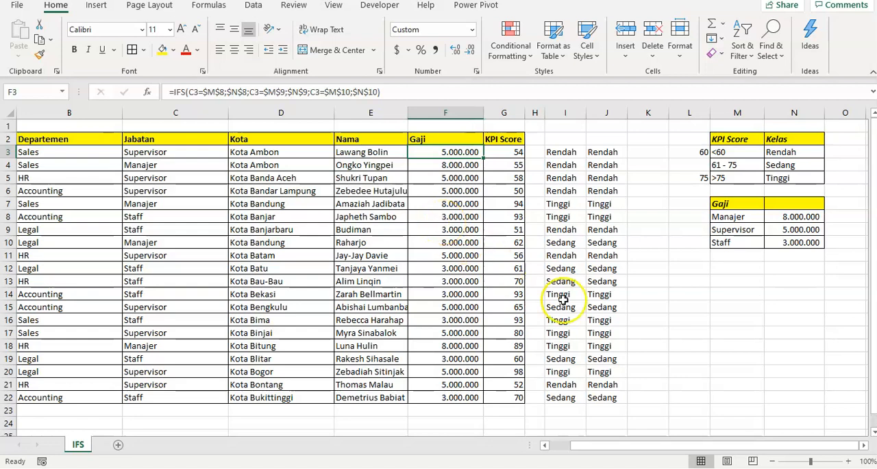
{"action": "left_click", "coordinate": [558, 445]}
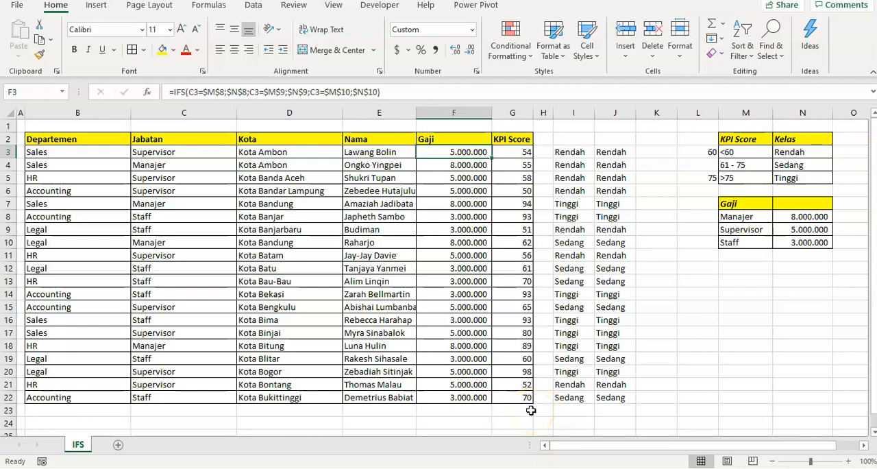
{"action": "left_click_drag", "start_coordinate": [527, 398], "coordinate": [110, 302]}
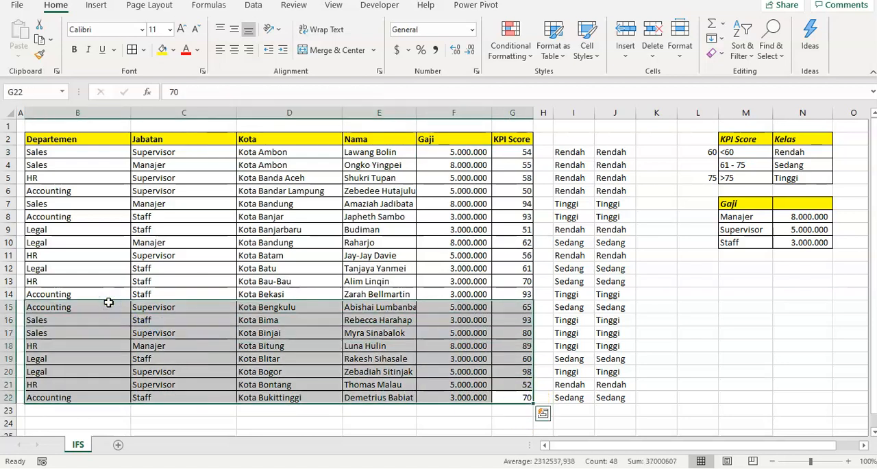